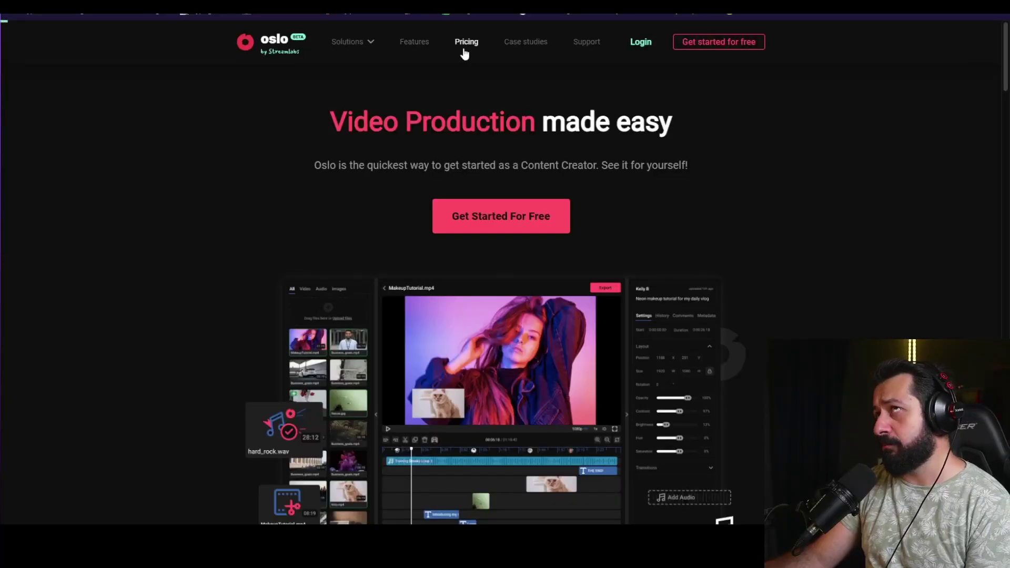
- View Oslo's pricing plans
click(464, 50)
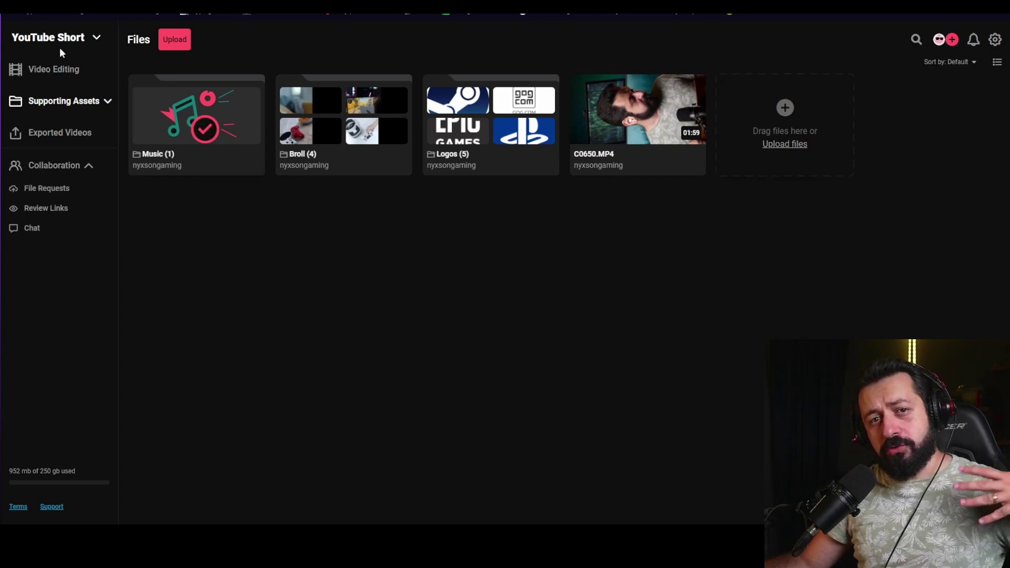
- Switch to the Demo Project, then back to the YouTube Short project
click(73, 40)
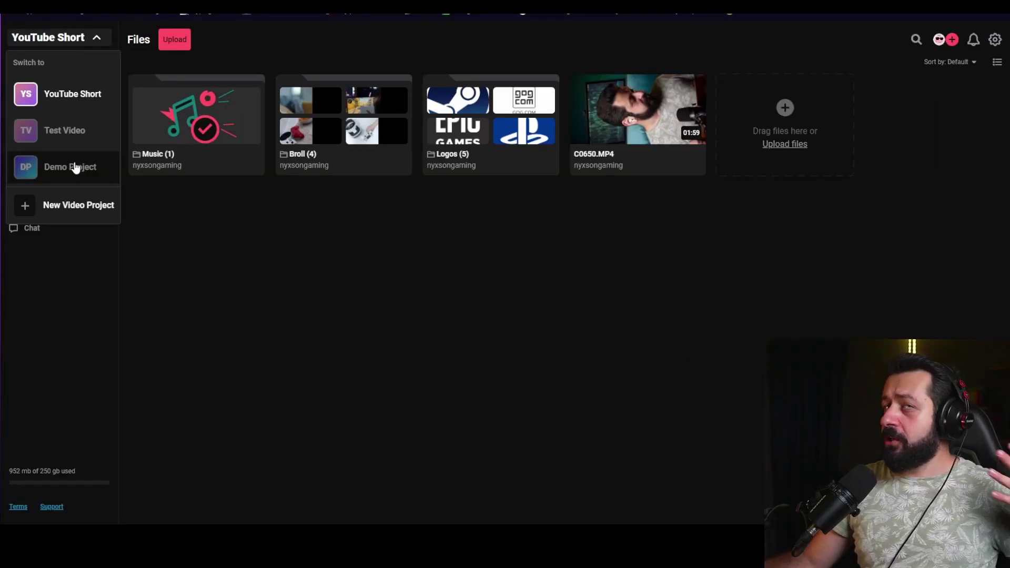
click(75, 167)
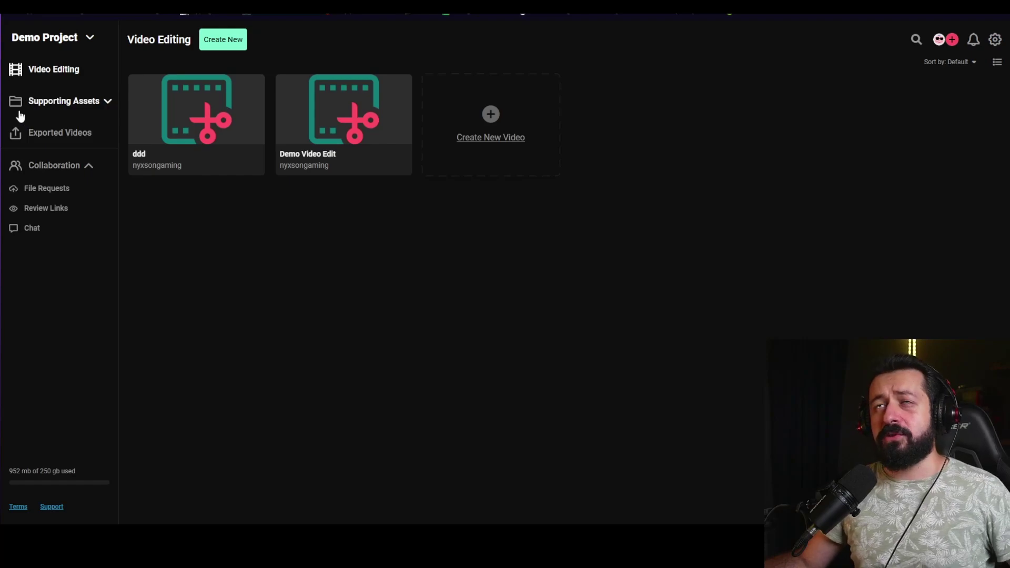
click(51, 42)
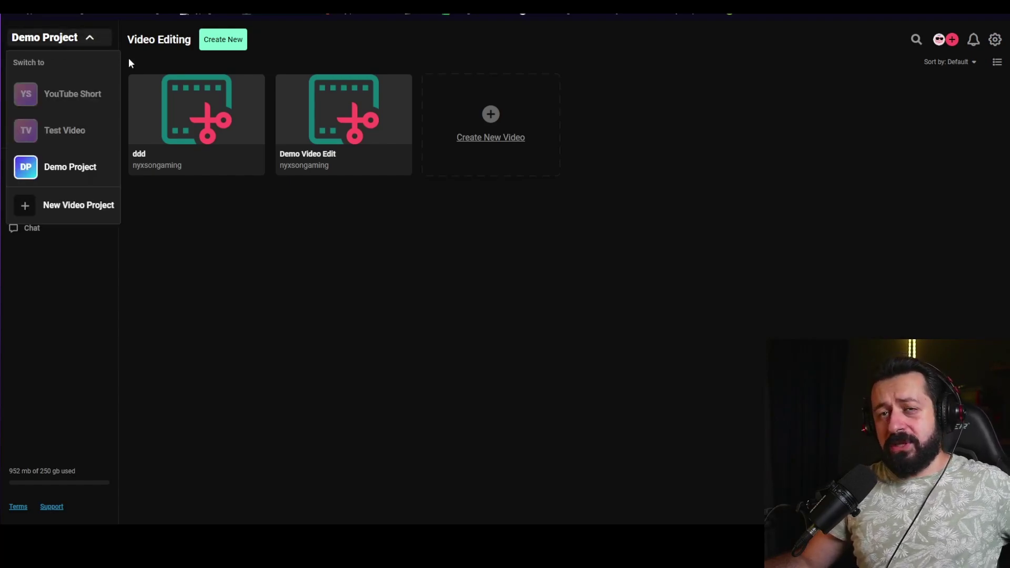
click(60, 98)
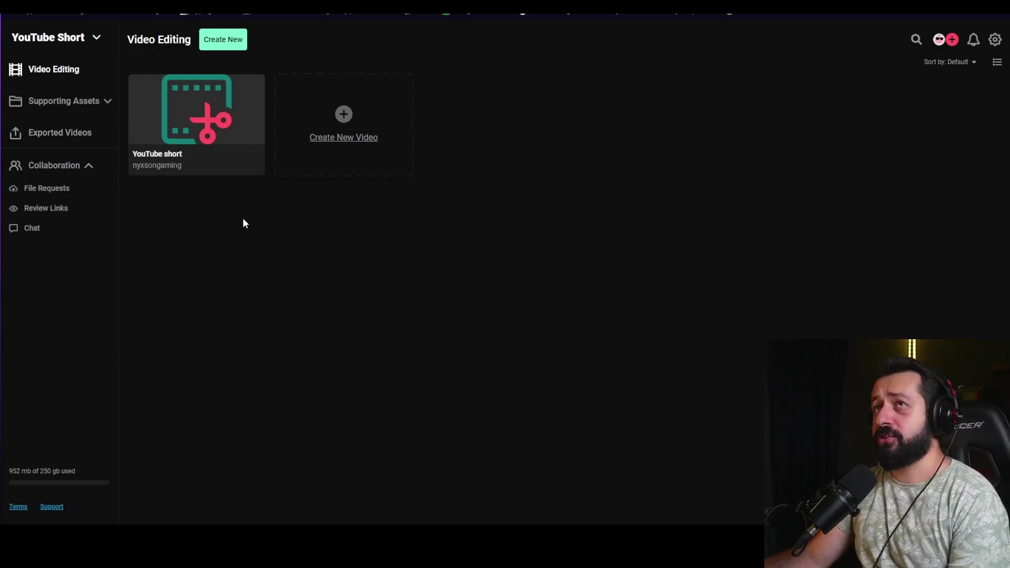
- Show the project's videos, abandon a new video project, and select the YouTube short video
click(56, 113)
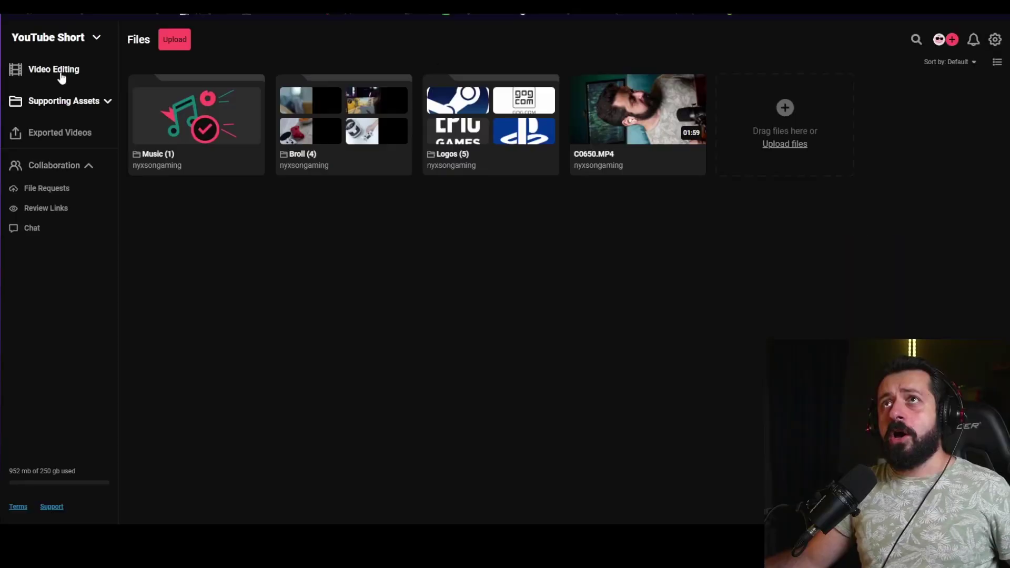
click(62, 74)
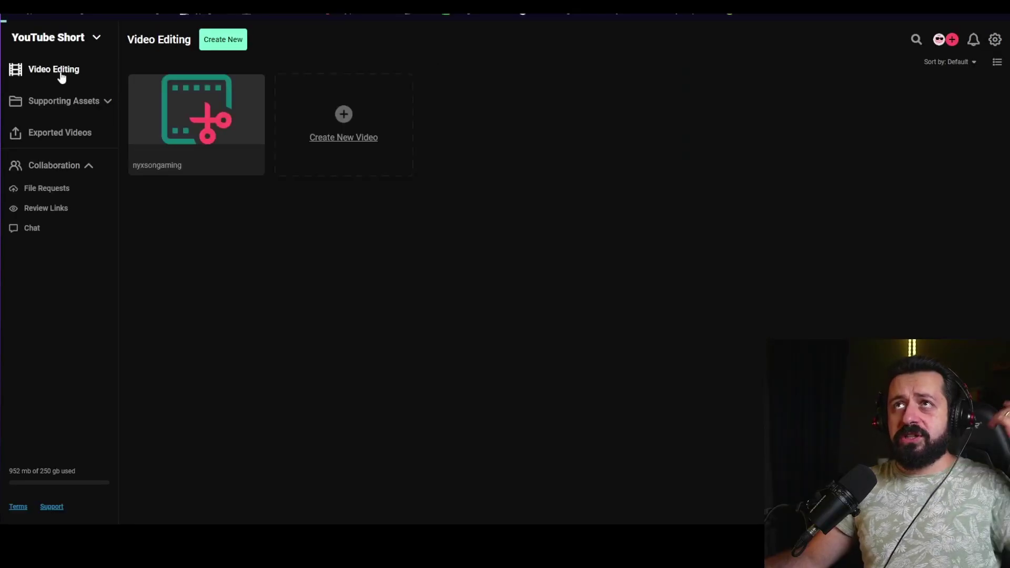
click(341, 130)
click(574, 276)
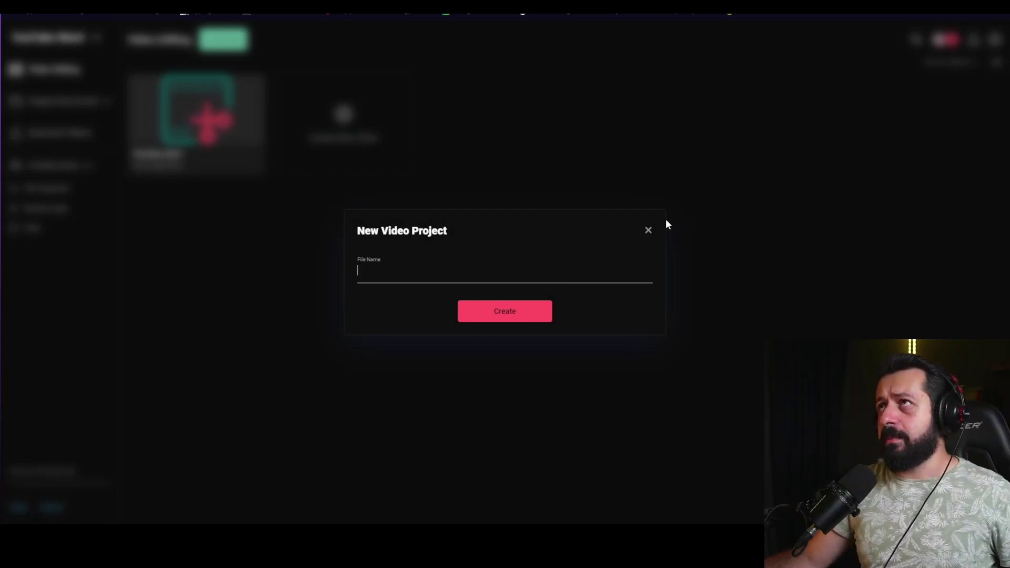
click(647, 229)
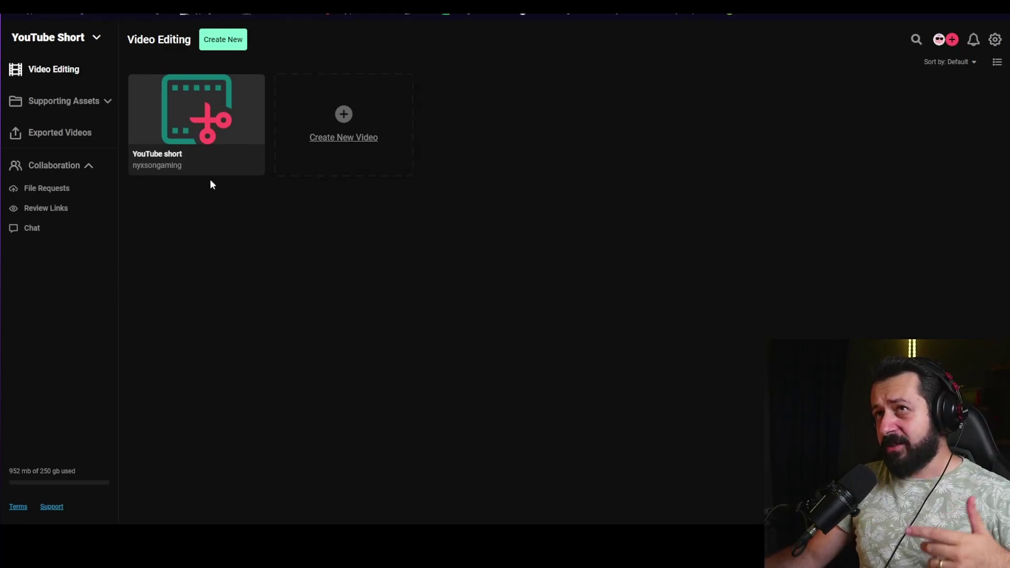
click(213, 116)
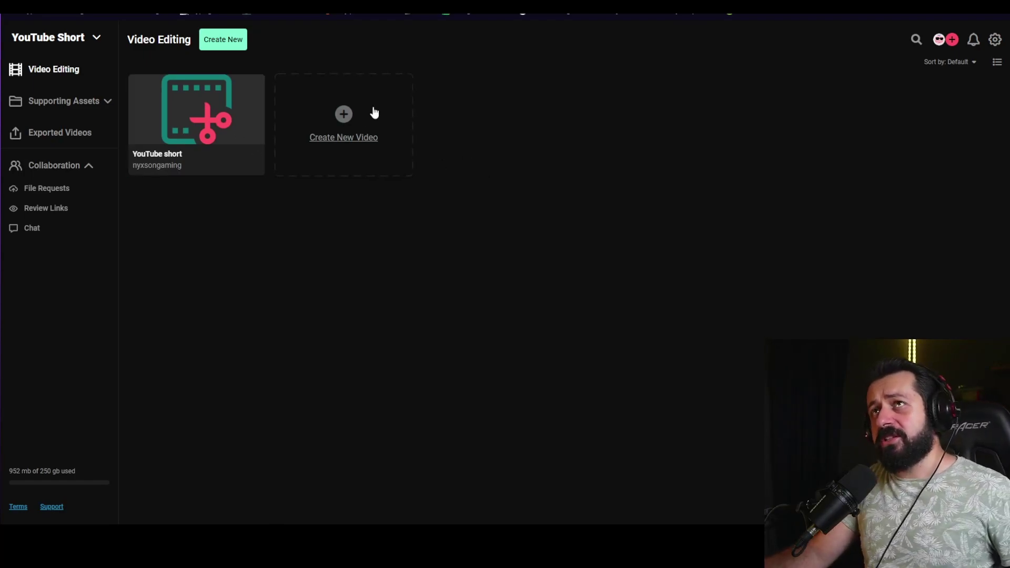
- Open the YouTube short video in the editor and set output to Portrait (TikTok, YouTube Shorts)
double_click(192, 108)
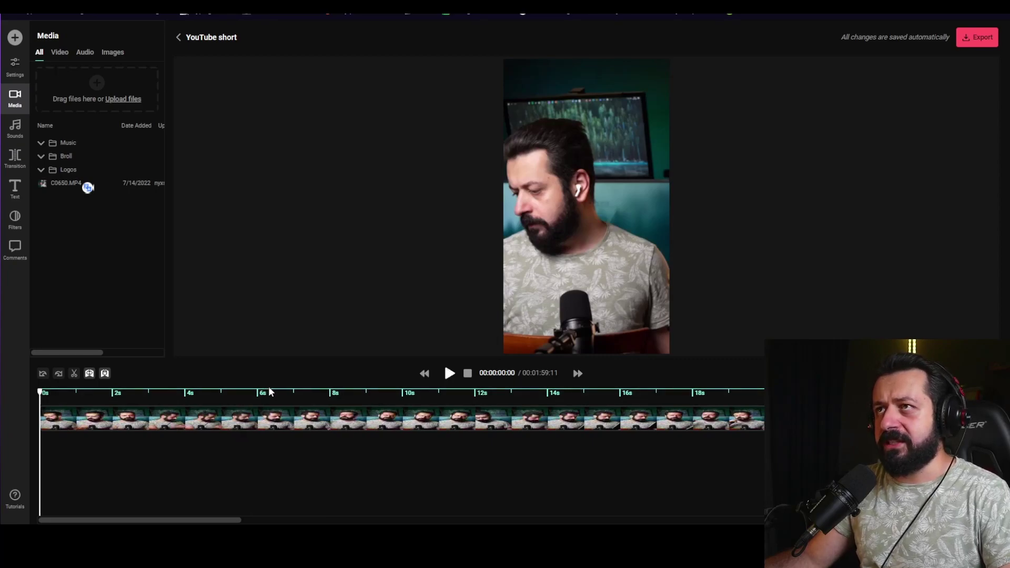
click(560, 401)
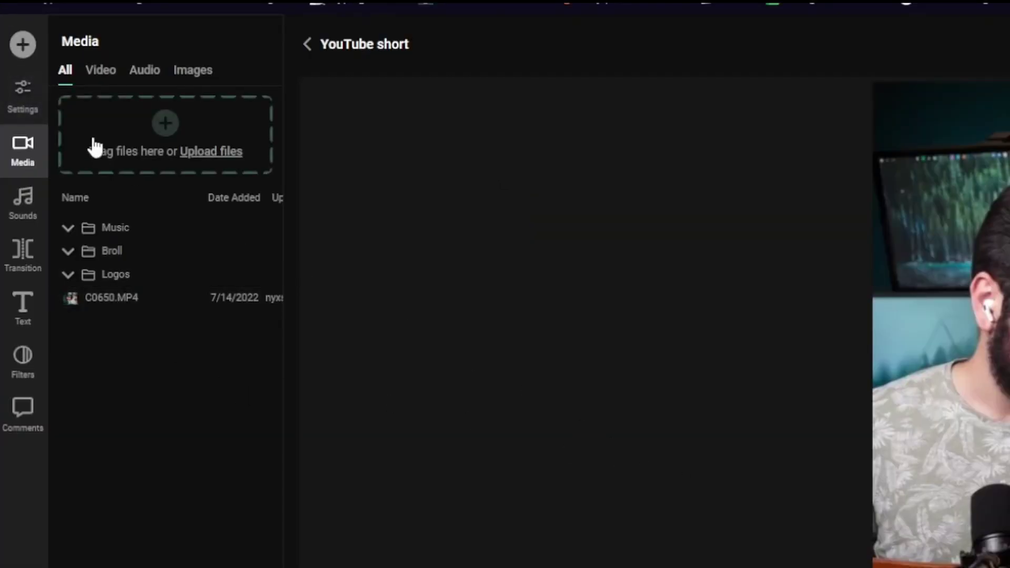
click(24, 99)
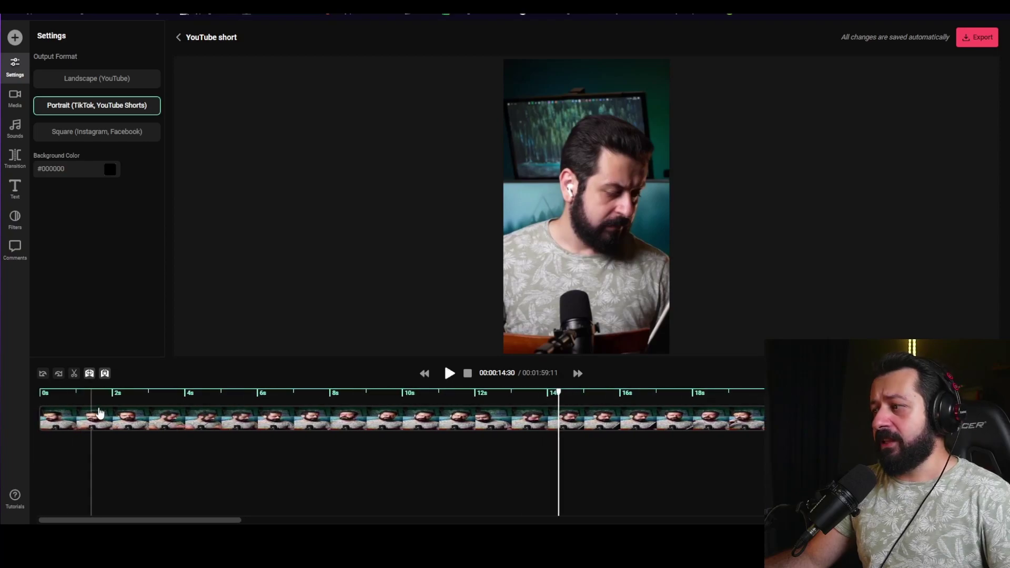
- Select the talking-head C0650.MP4 clip and place the playhead at 12.32 seconds
click(131, 418)
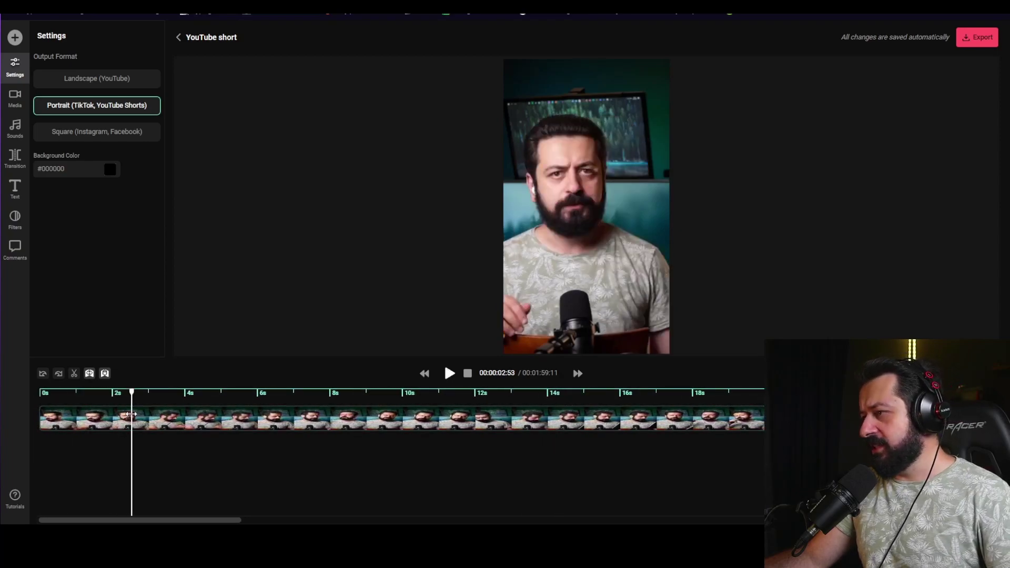
click(62, 417)
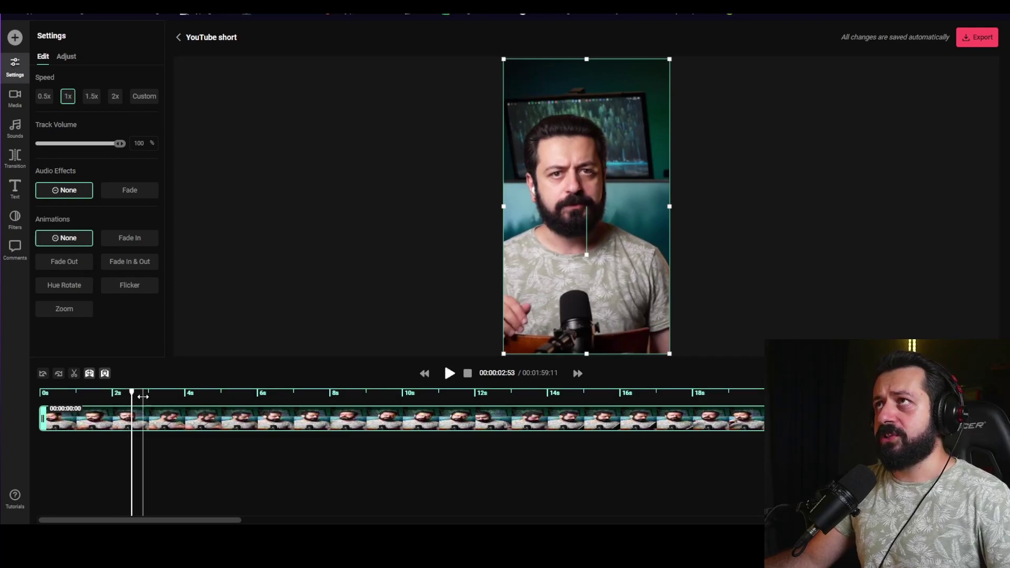
click(143, 418)
click(293, 396)
click(340, 394)
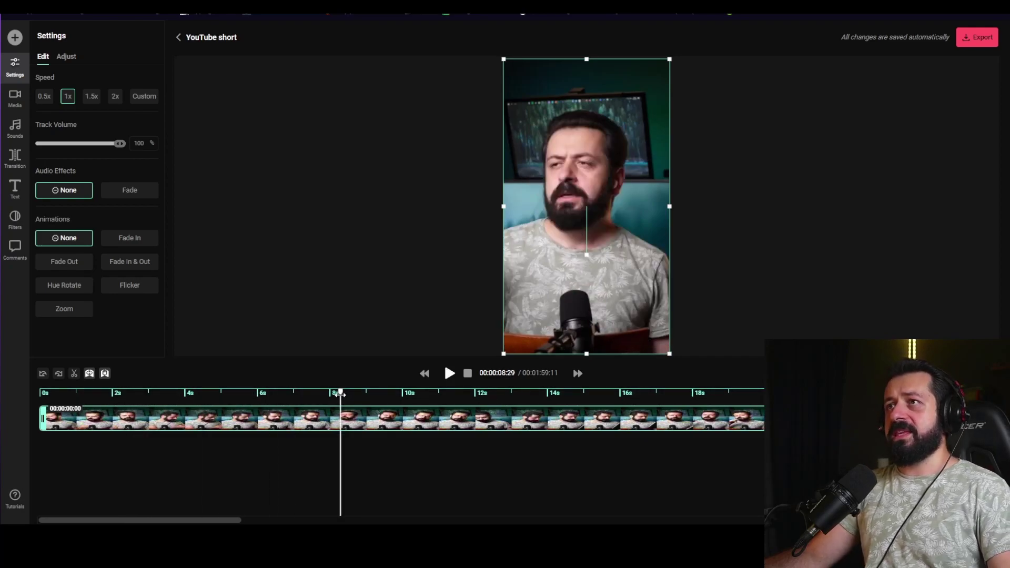
click(437, 396)
click(485, 395)
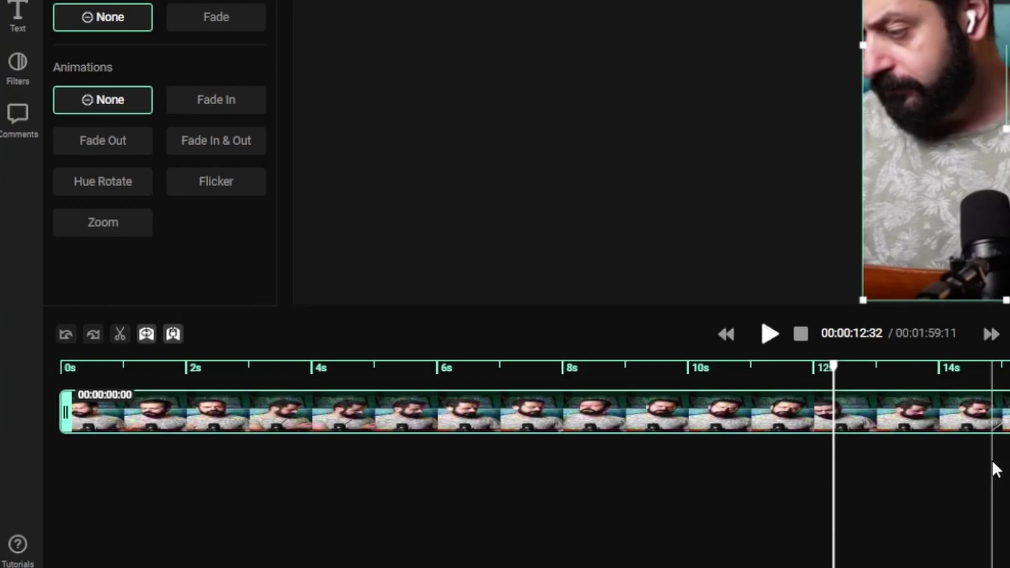
- Split the clip at 12.32 seconds, delete the first part, and select the remainder
key(s)
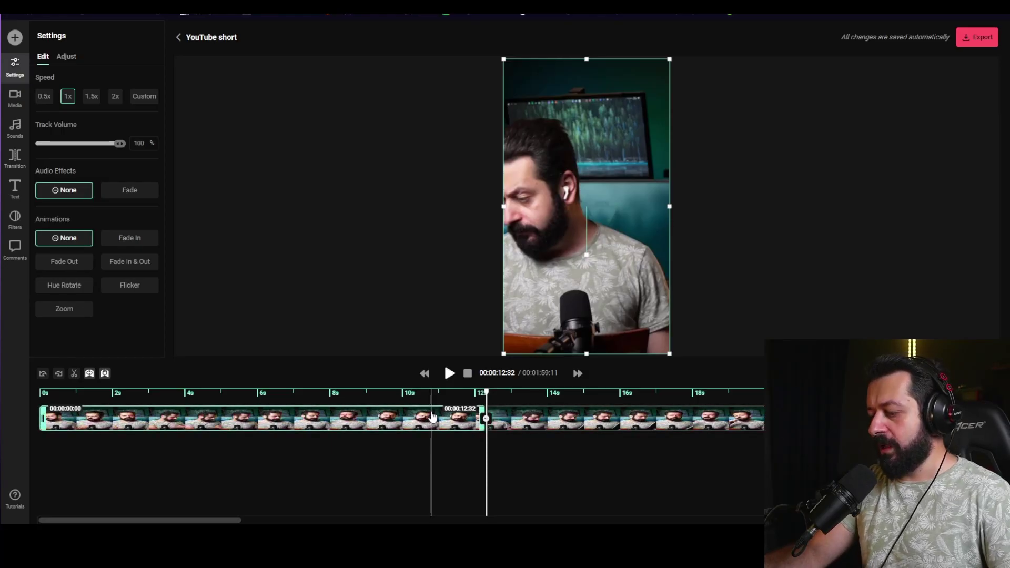
key(Delete)
click(494, 418)
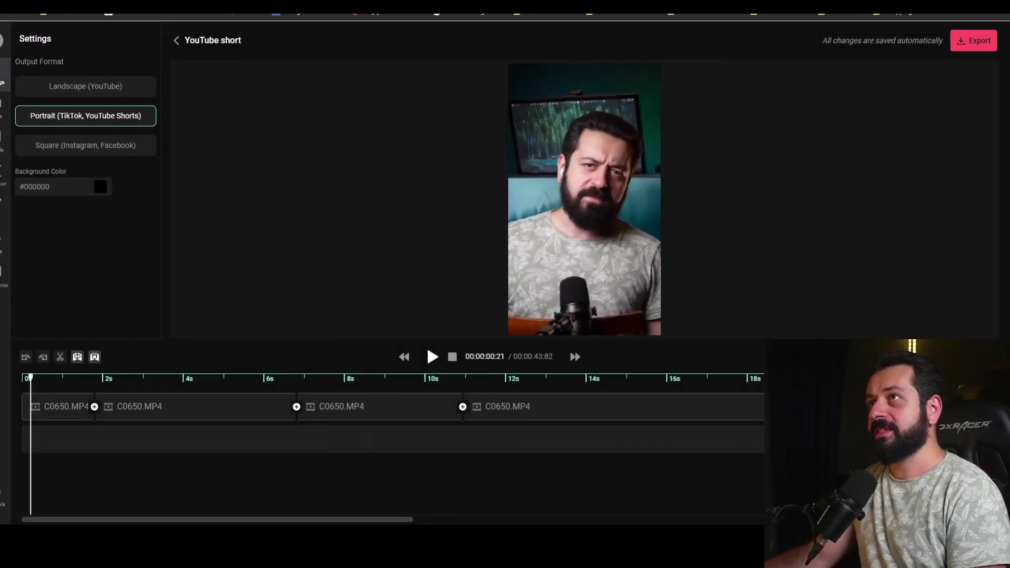
click(311, 406)
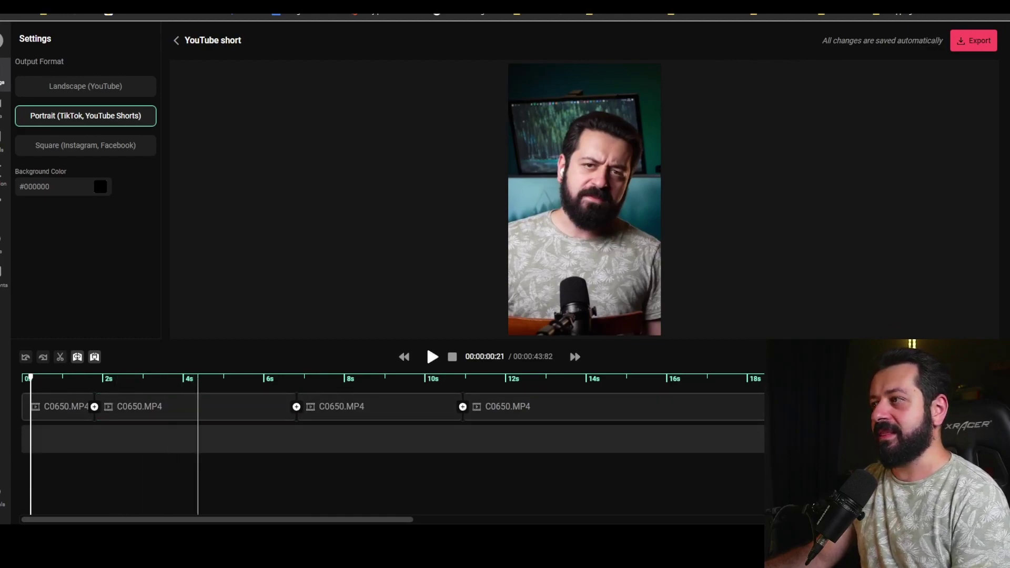
click(197, 406)
scroll(479, 406, right, 4)
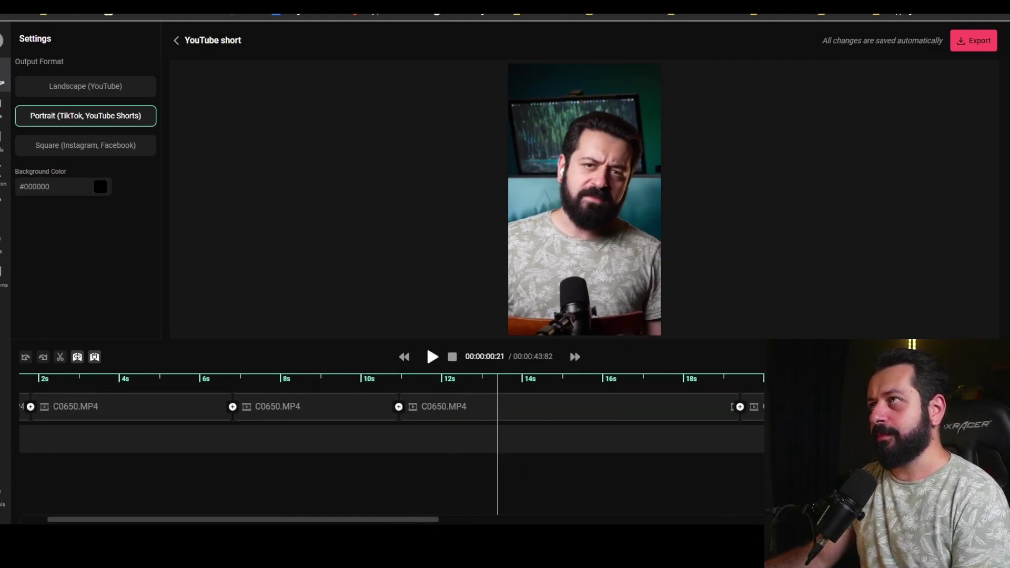
scroll(389, 406, left, 5)
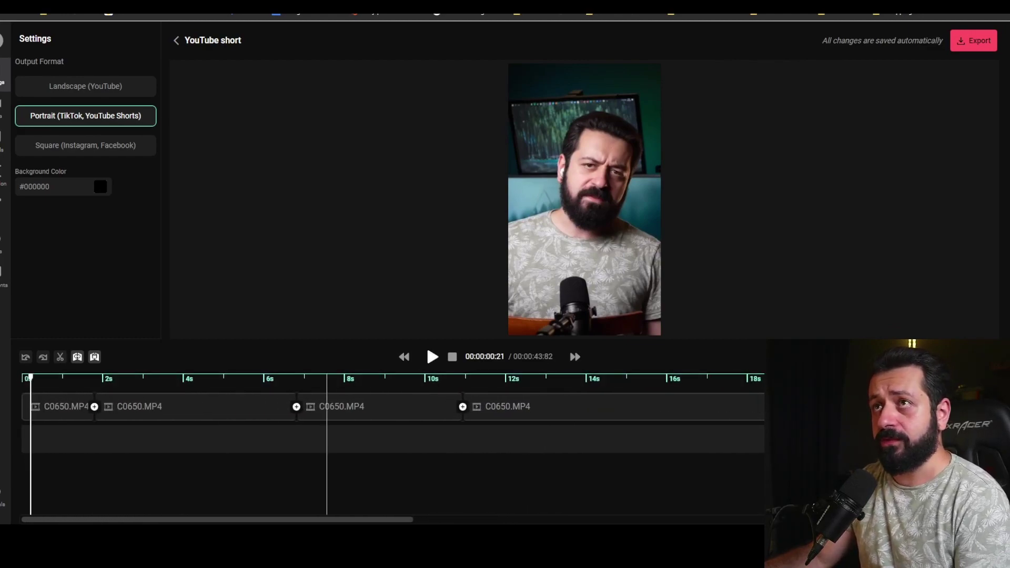
scroll(190, 381, right, 5)
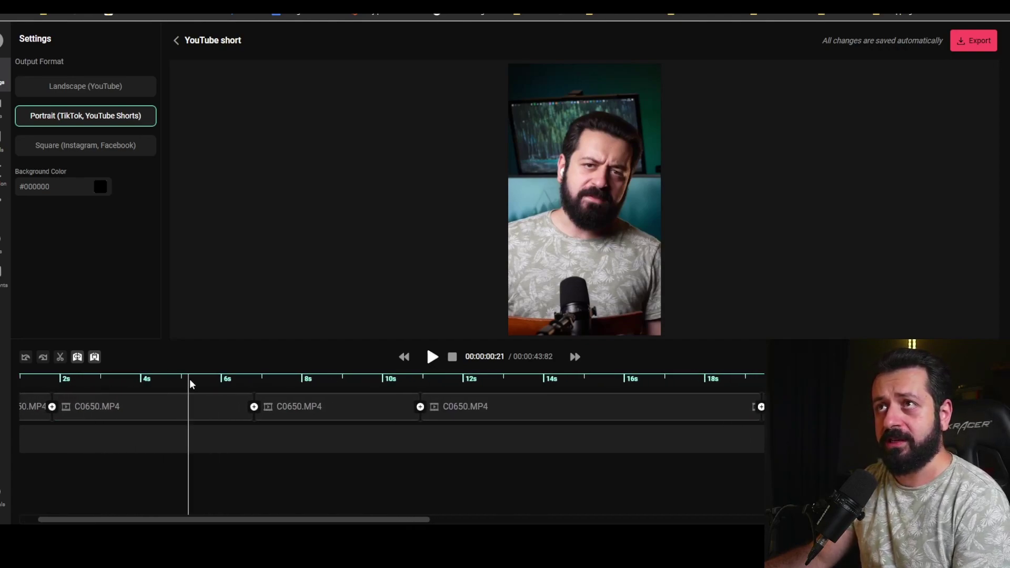
scroll(402, 391, left, 4)
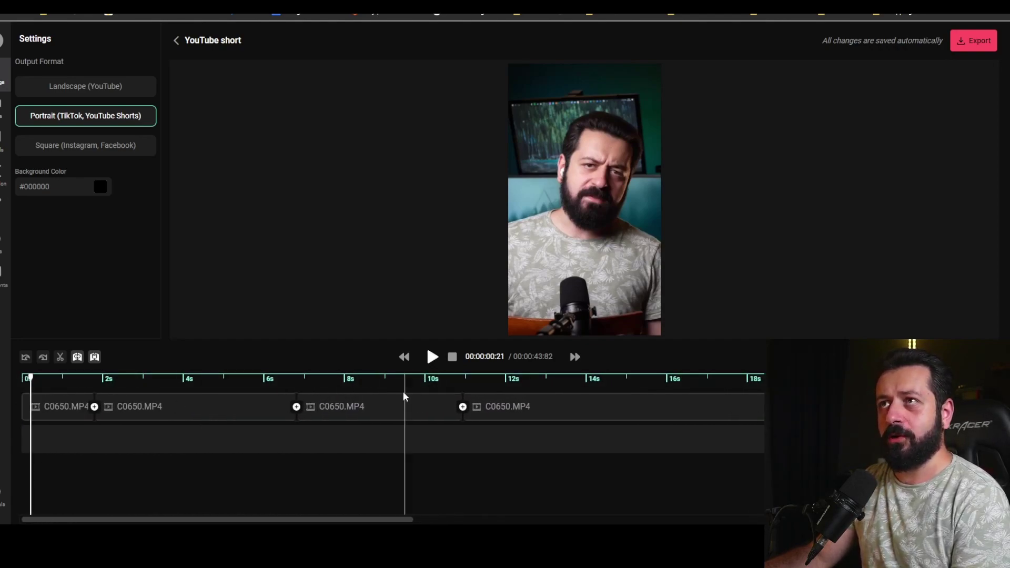
scroll(473, 389, right, 8)
scroll(531, 373, left, 2)
key(ctrl+a)
scroll(557, 367, left, 3)
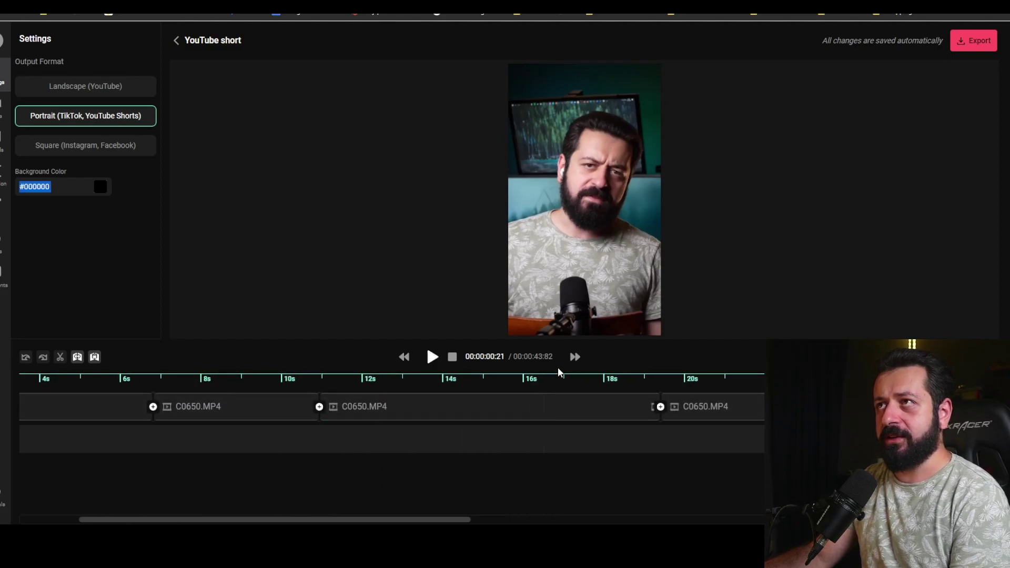
click(375, 379)
scroll(509, 389, right, 20)
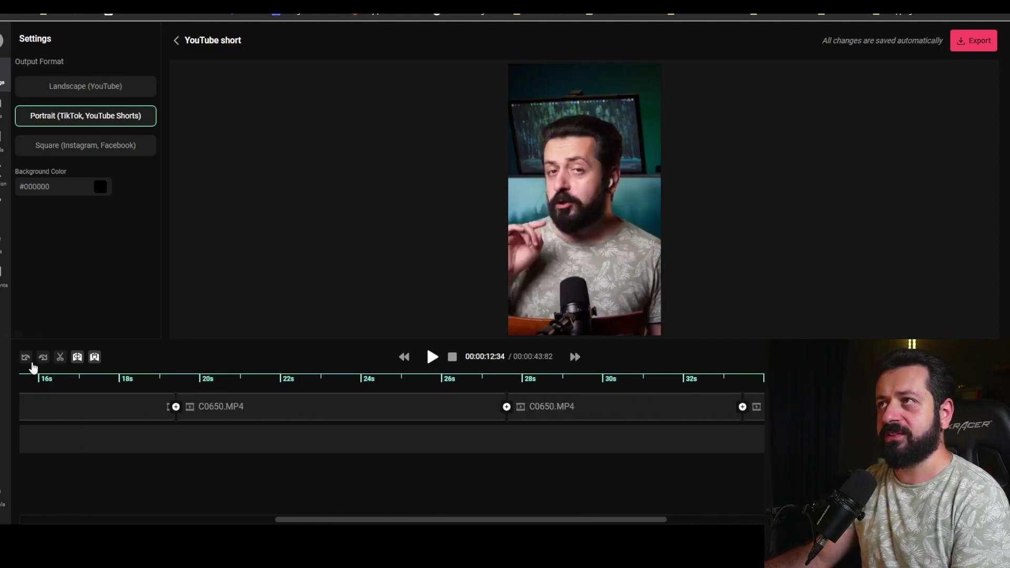
click(202, 378)
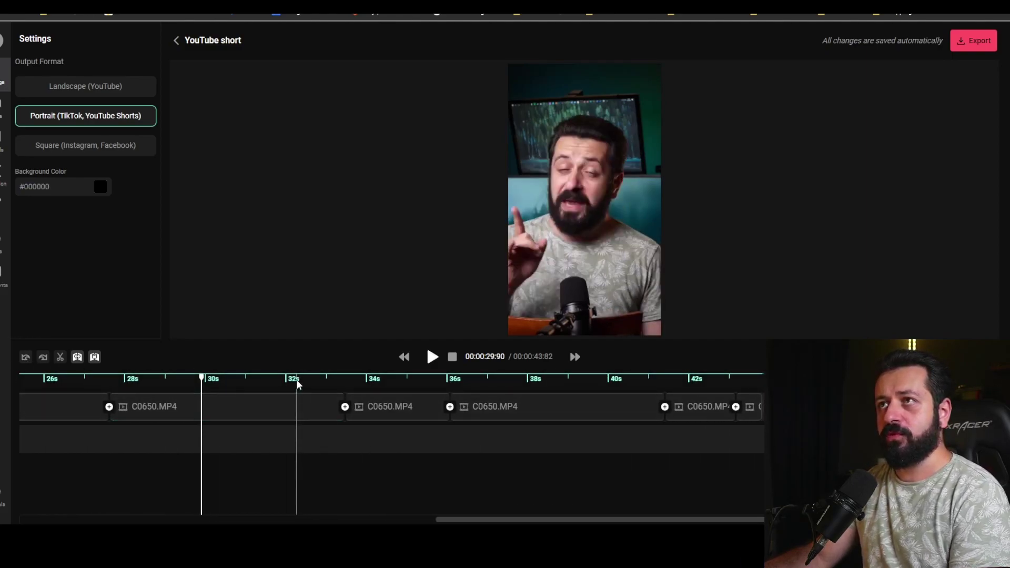
click(296, 406)
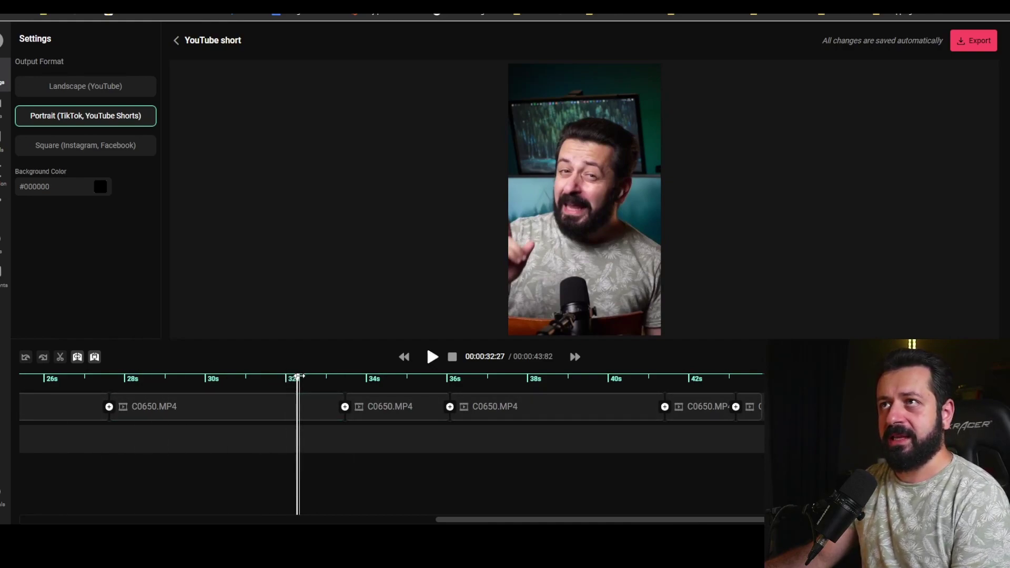
drag(299, 375, 761, 387)
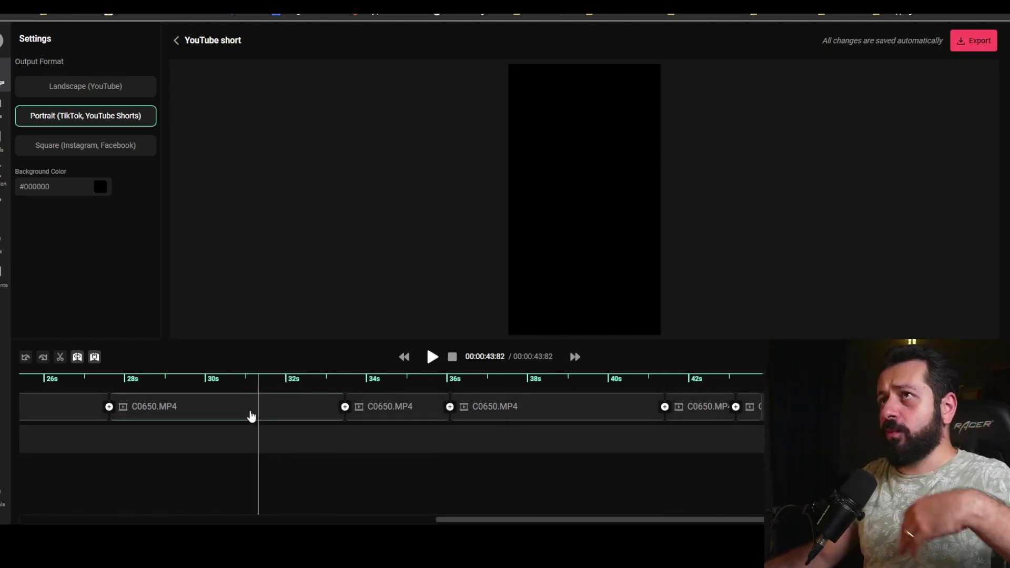
click(182, 379)
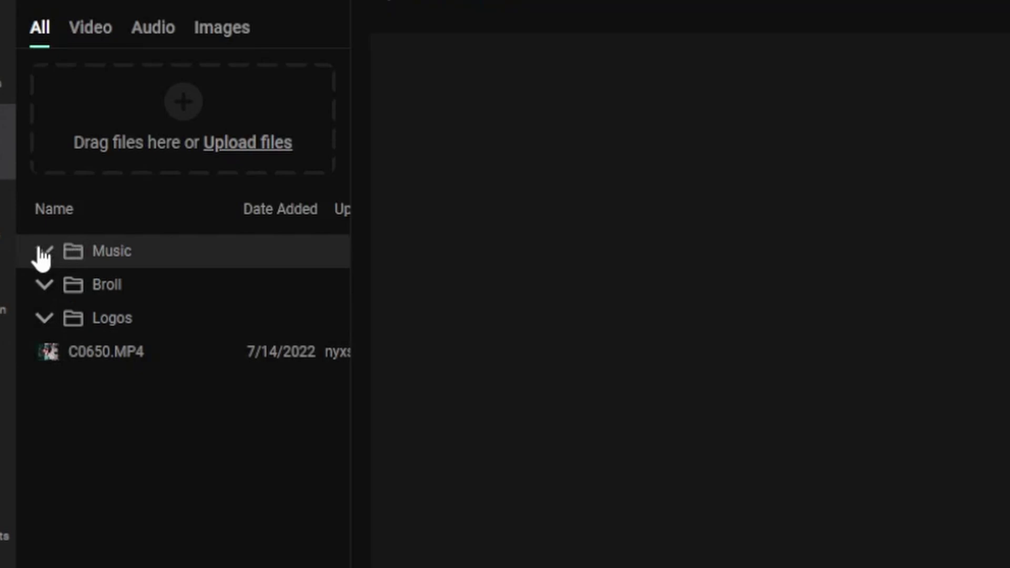
- Add 'Kill It Anyway - Instrumental.wav' below the video clips and mark the video's end at 43.84s
click(41, 253)
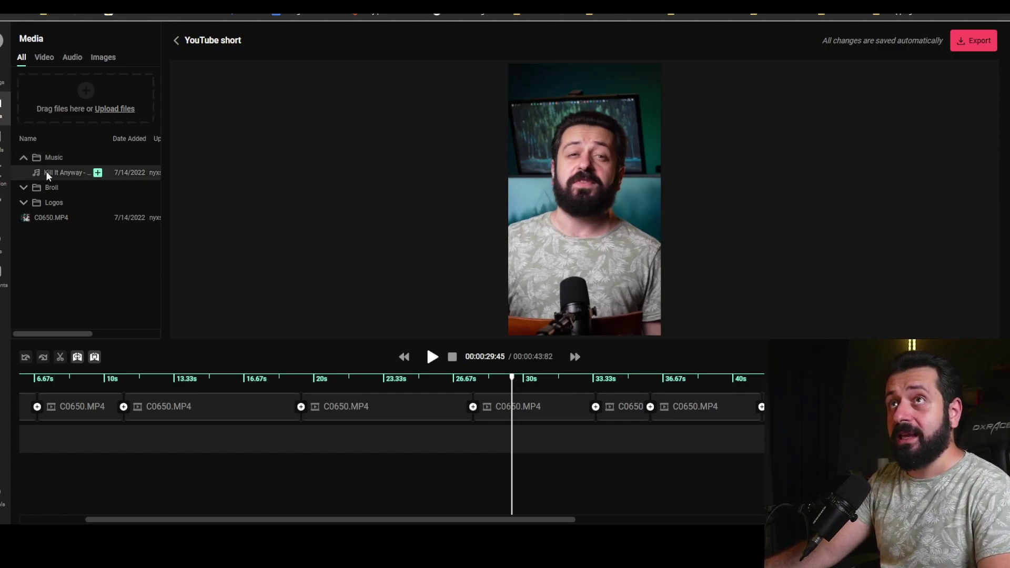
drag(47, 175, 26, 442)
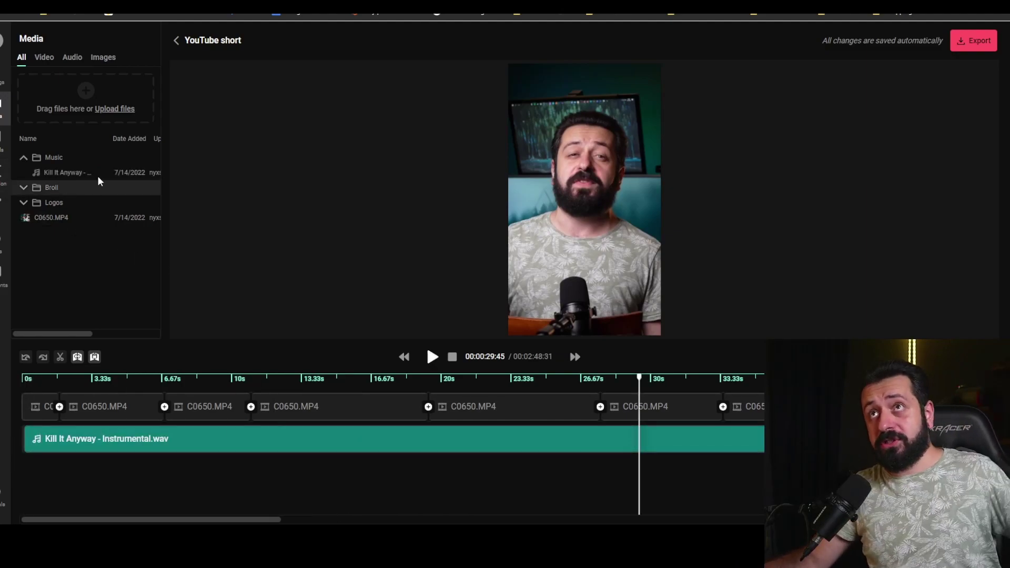
mouse_move(98, 178)
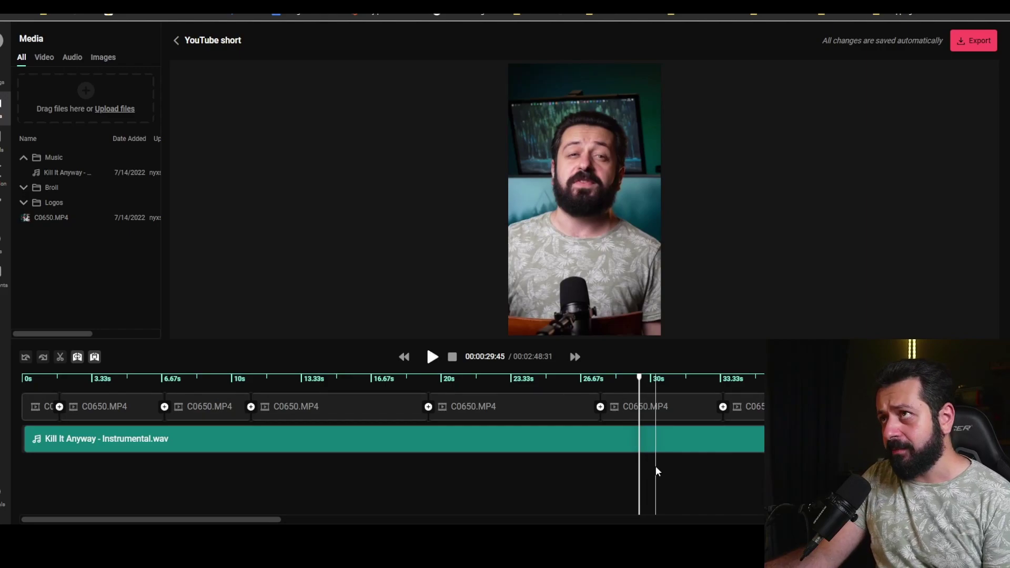
scroll(757, 510, right, 5)
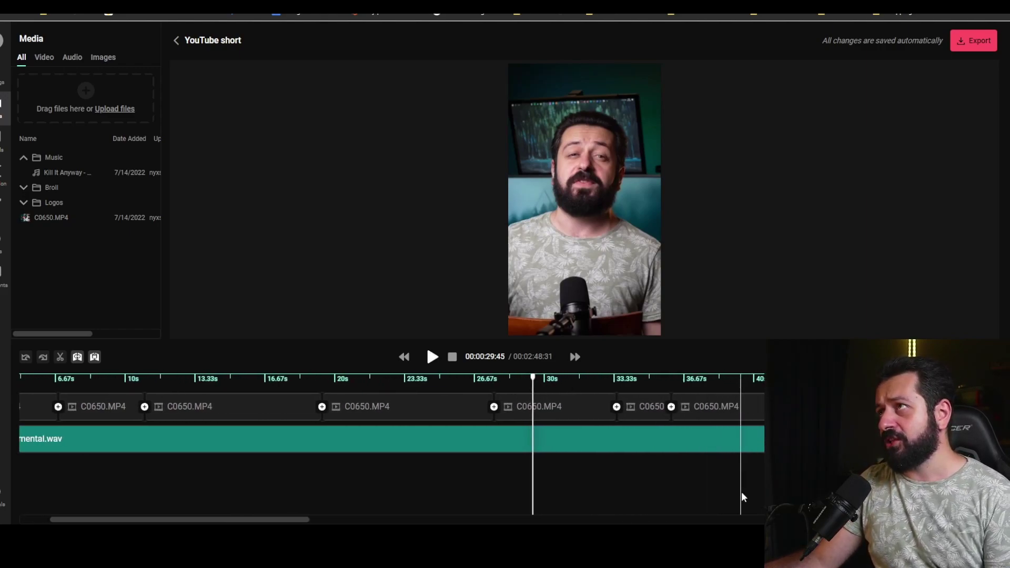
scroll(710, 457, right, 2)
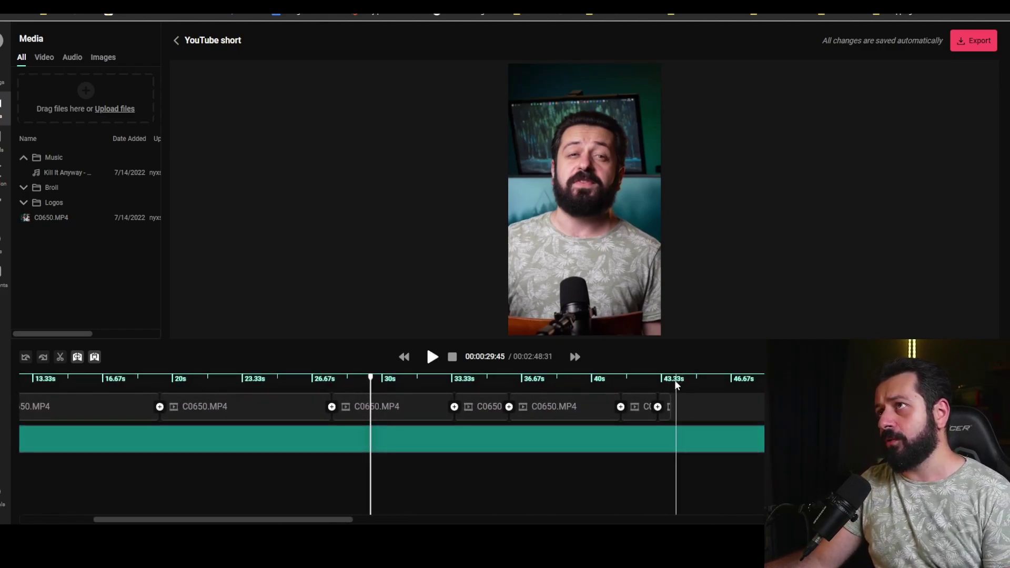
click(673, 381)
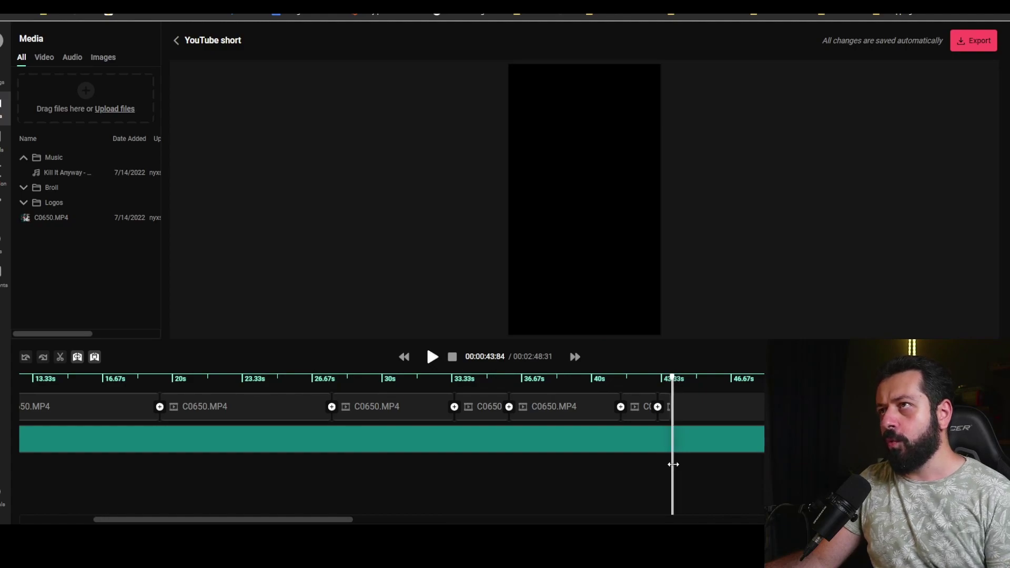
scroll(392, 421, up, 5)
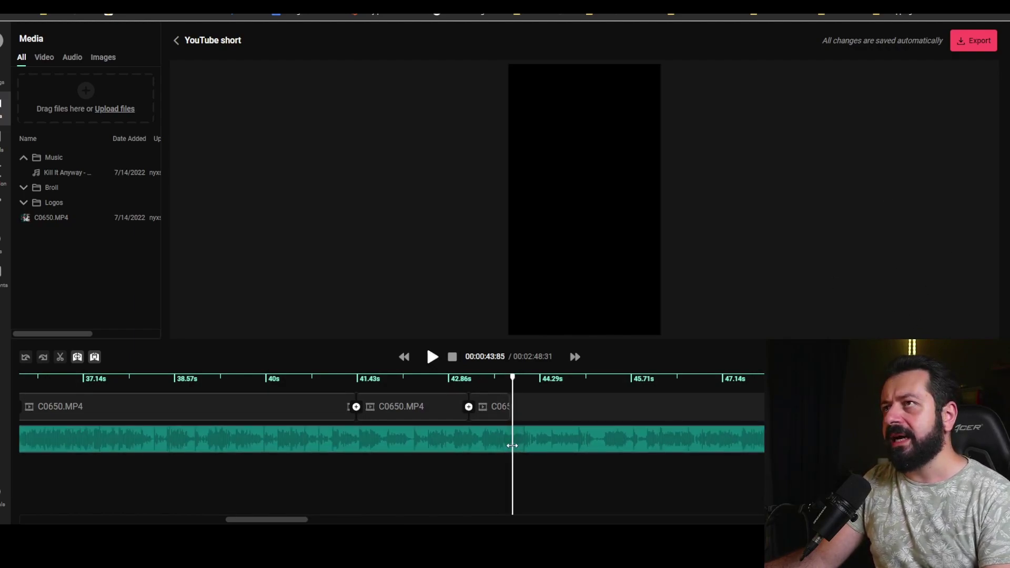
- Delete the music running past 43.85 seconds, then reselect the trimmed music track
click(512, 445)
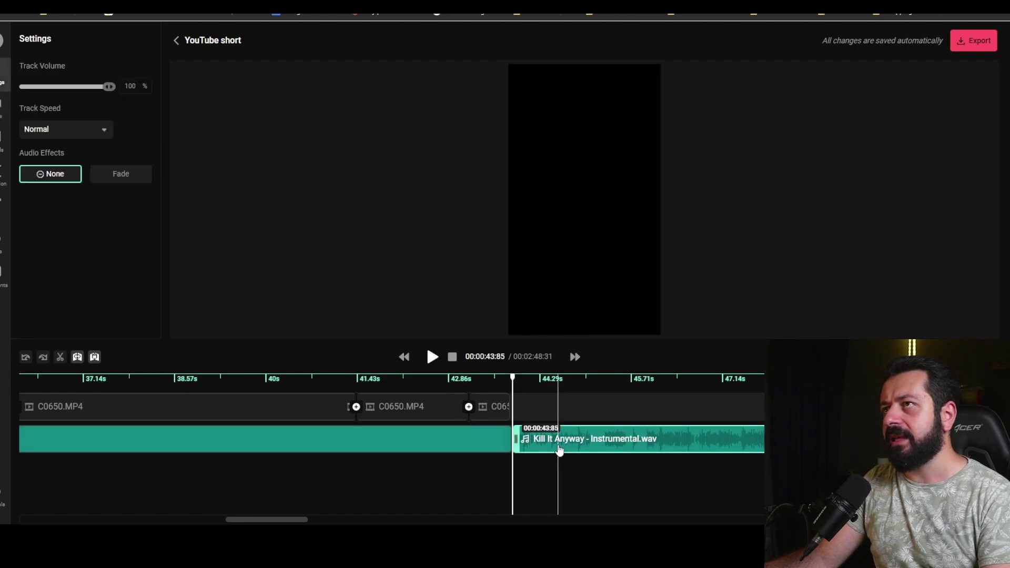
right_click(558, 447)
click(597, 472)
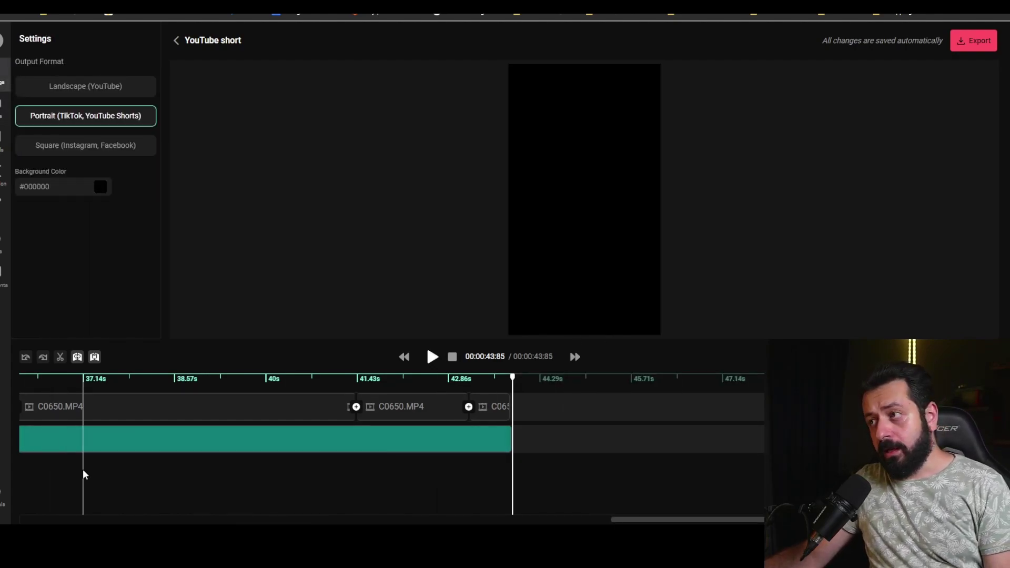
click(257, 379)
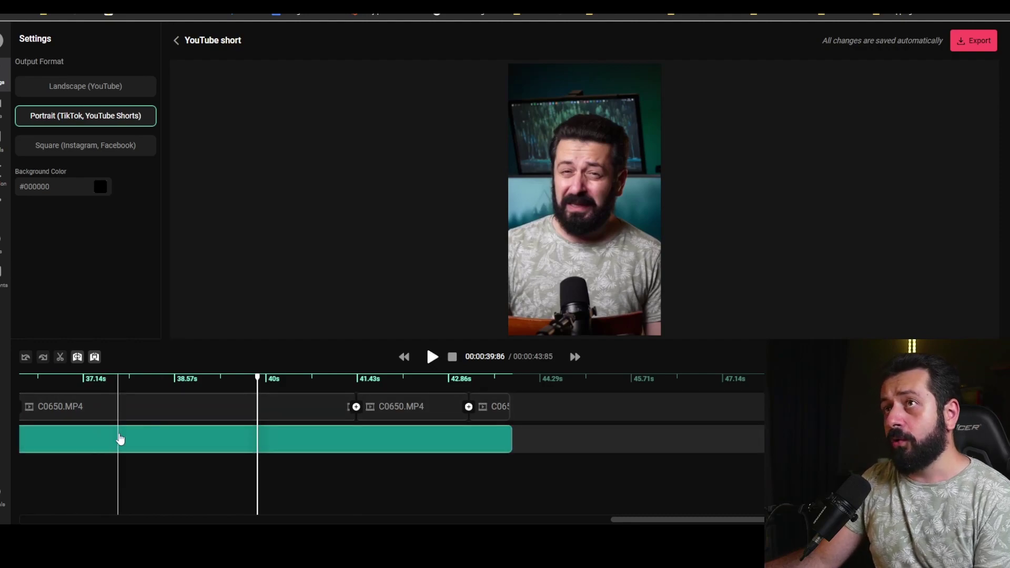
click(157, 443)
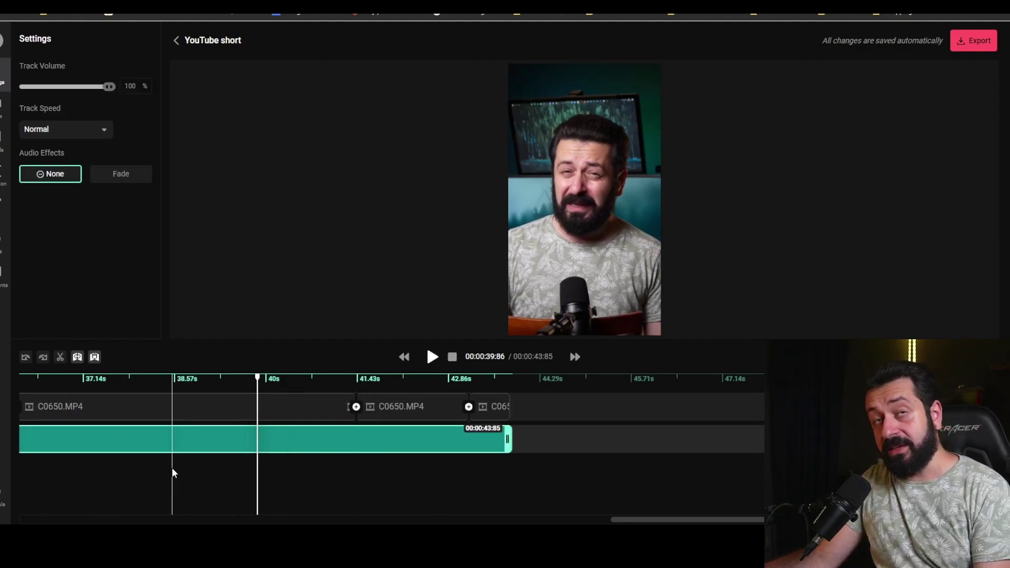
- Select the music track and play the edit to hear the music level
click(265, 408)
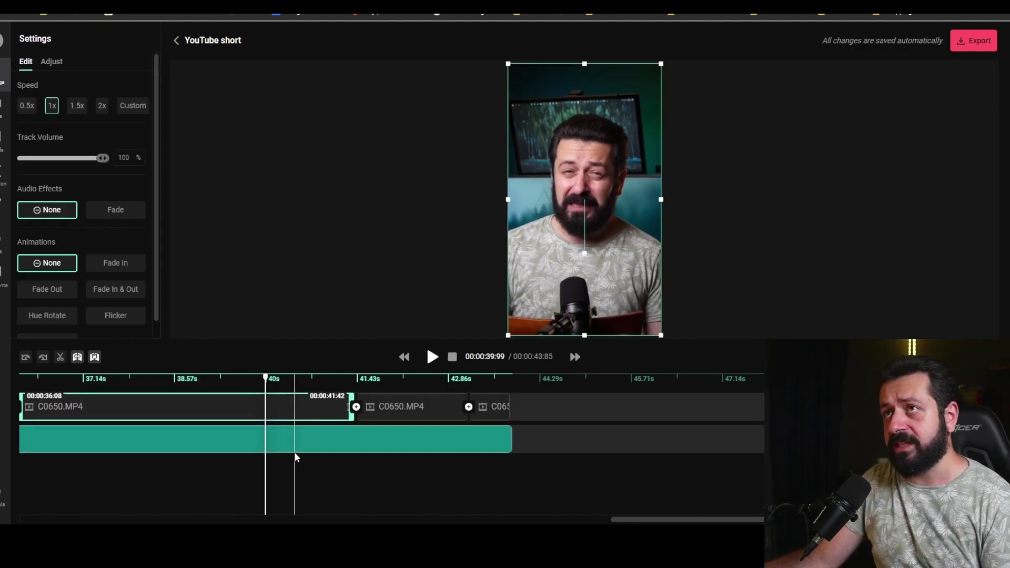
click(294, 451)
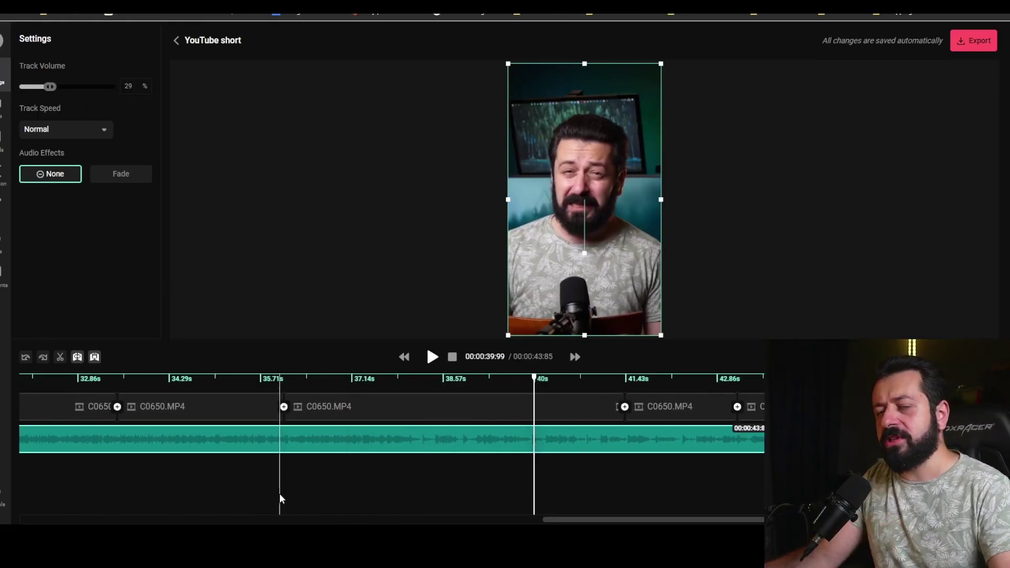
key(space)
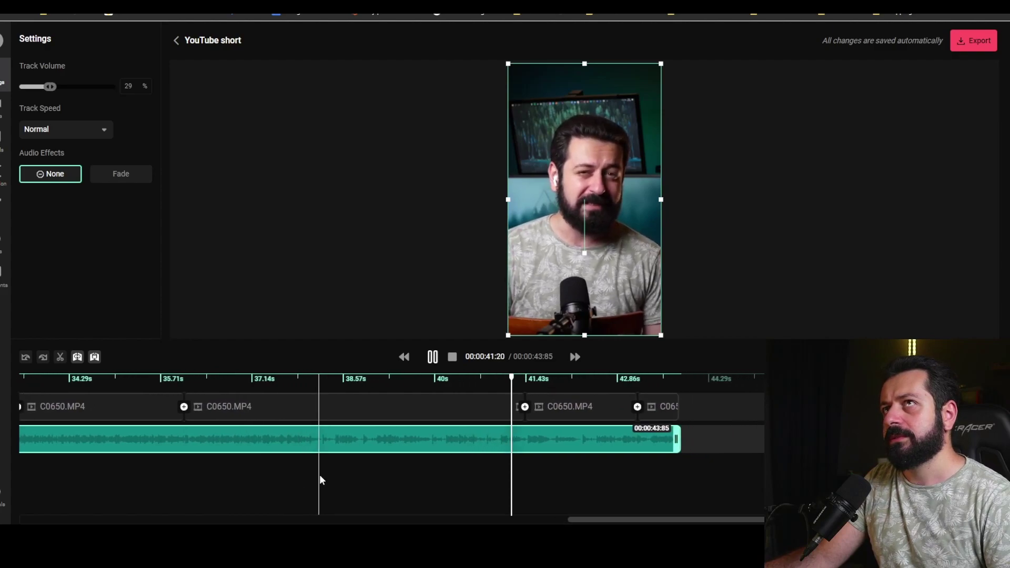
key(space)
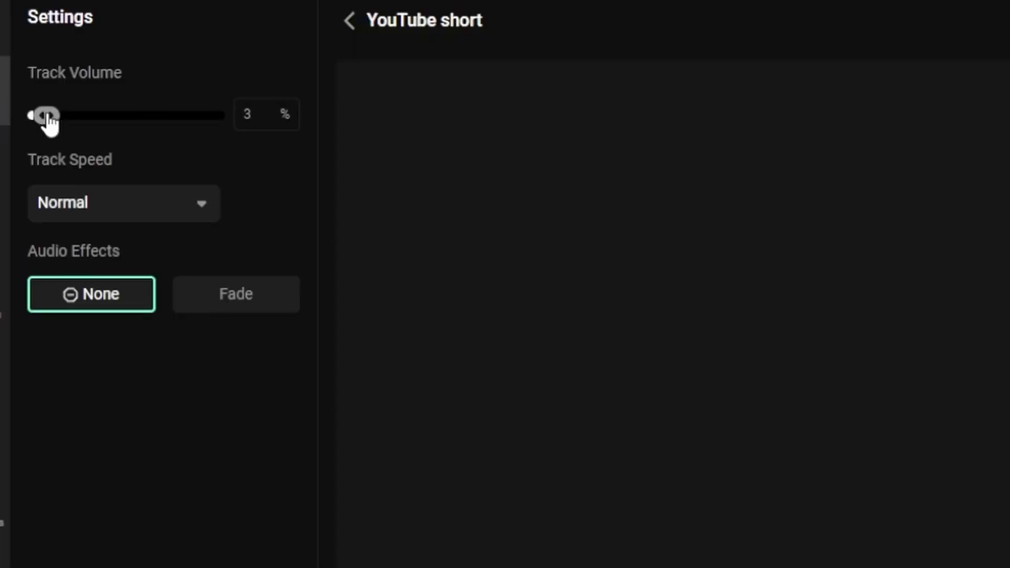
- Lower the music track volume to 1% and keep its speed at Normal
drag(48, 115, 42, 115)
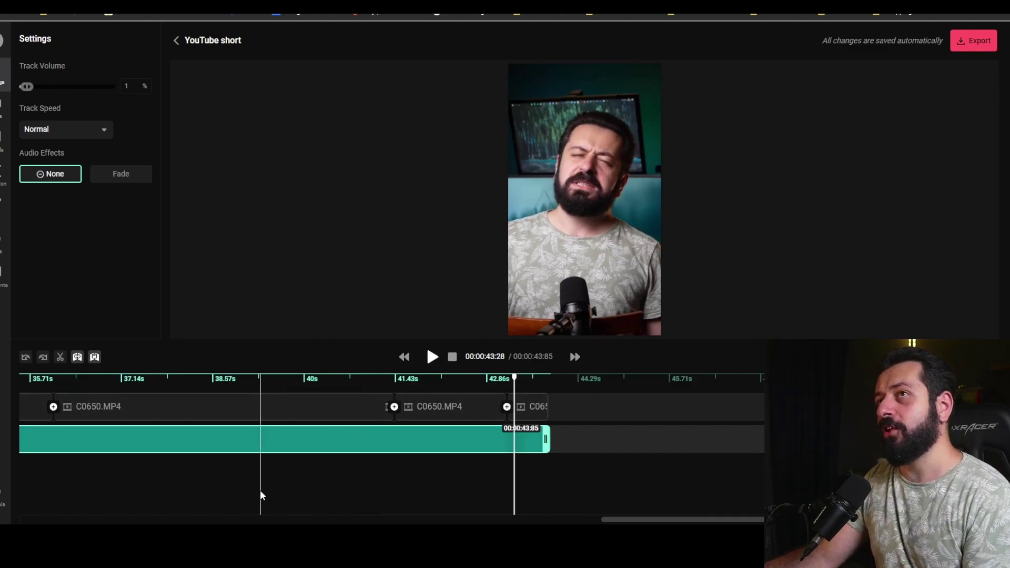
scroll(374, 479, left, 5)
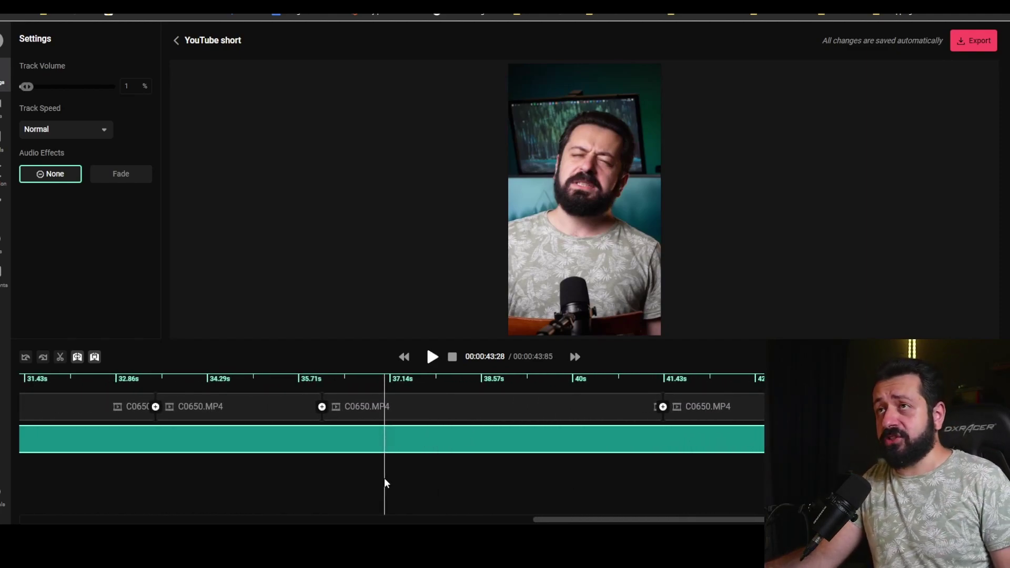
scroll(384, 477, left, 5)
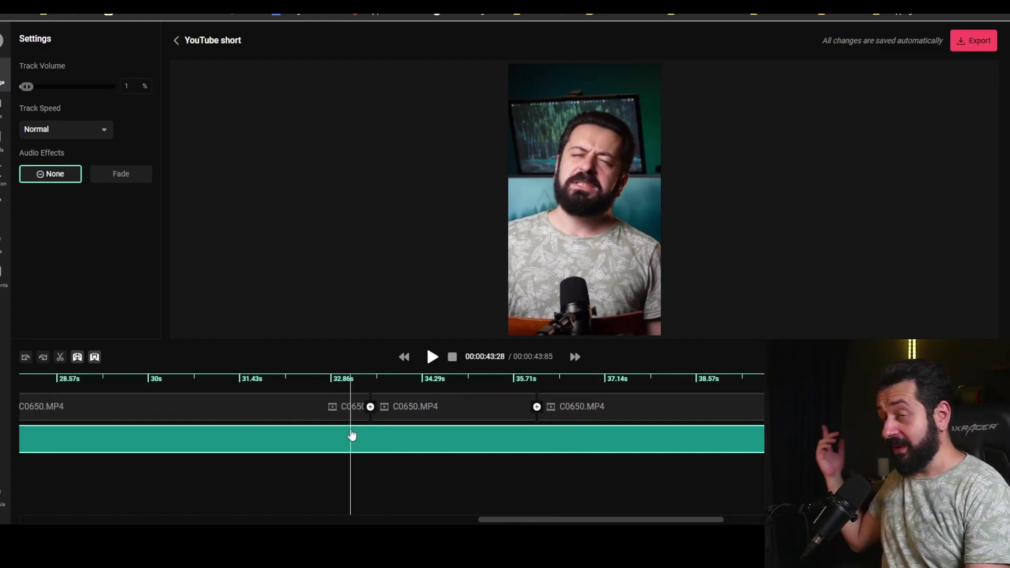
scroll(352, 434, left, 2)
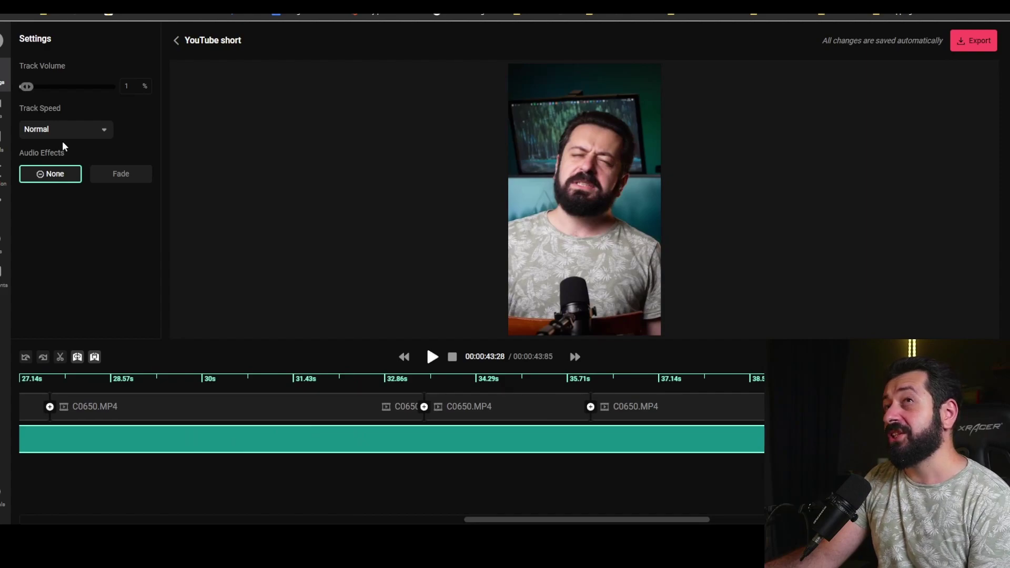
click(77, 138)
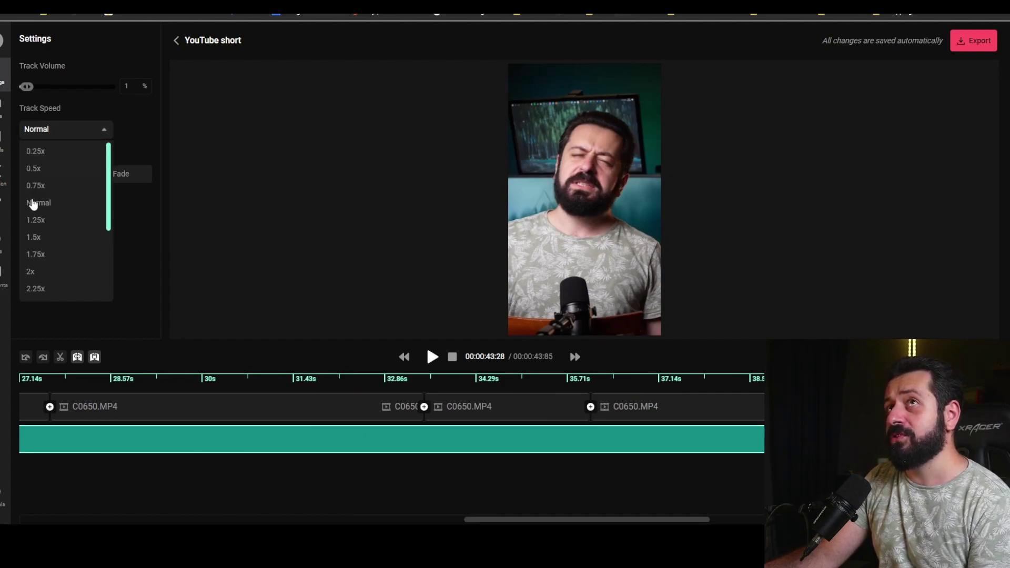
click(284, 186)
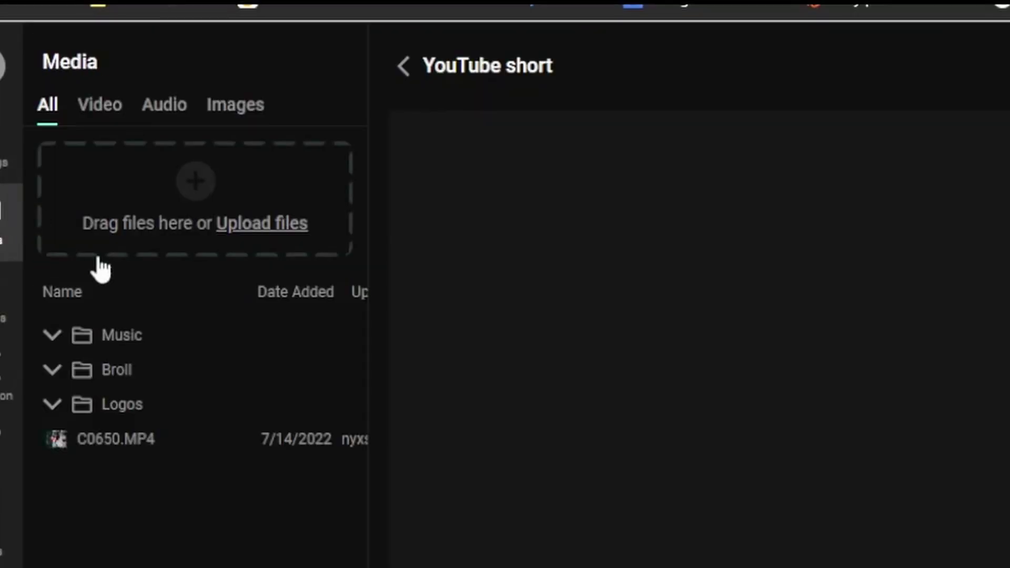
- Drag 'Money On a Table.mp4' from the Broll folder onto a track above the A-roll at about 2s
click(52, 370)
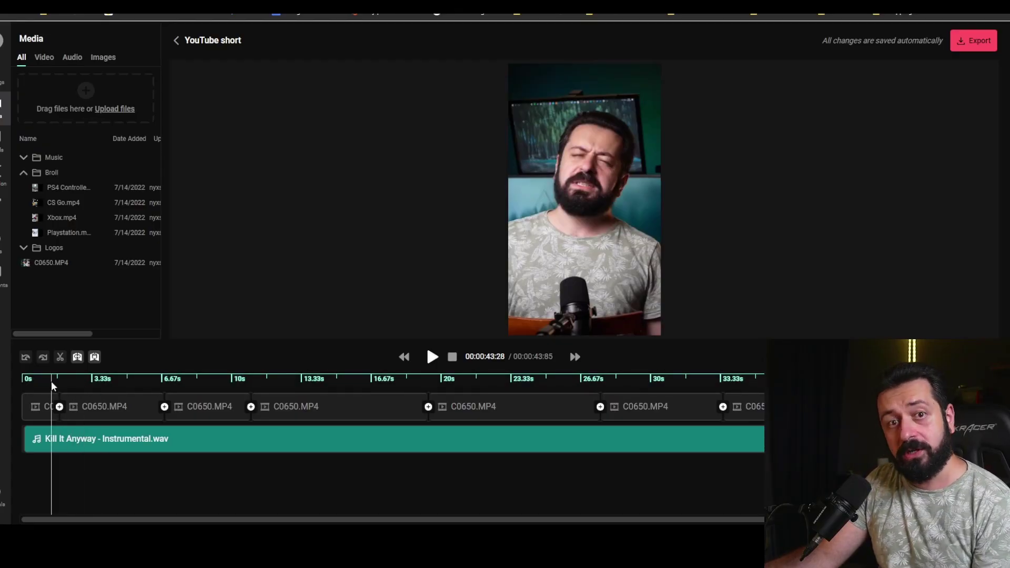
drag(52, 381, 30, 380)
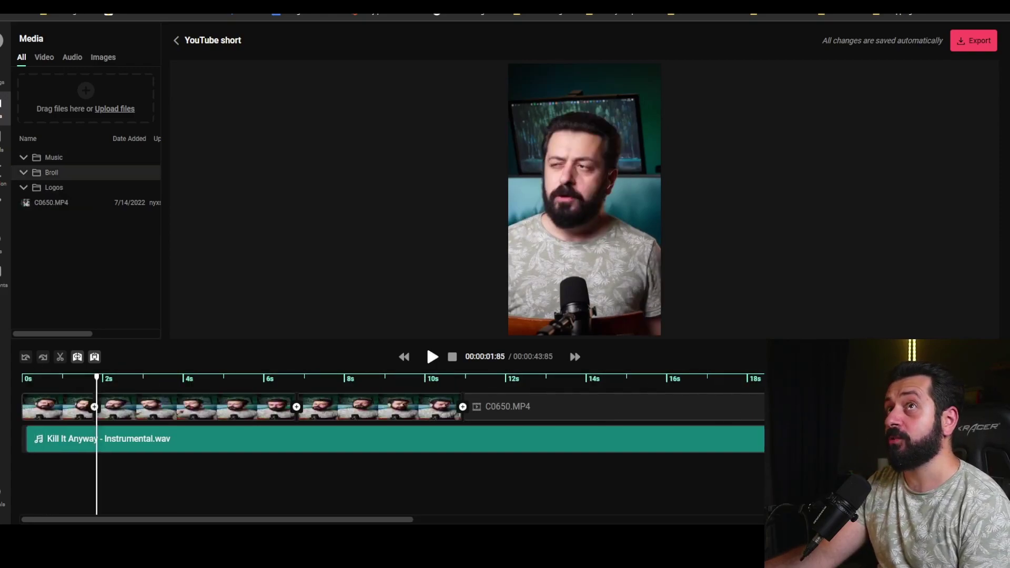
click(23, 173)
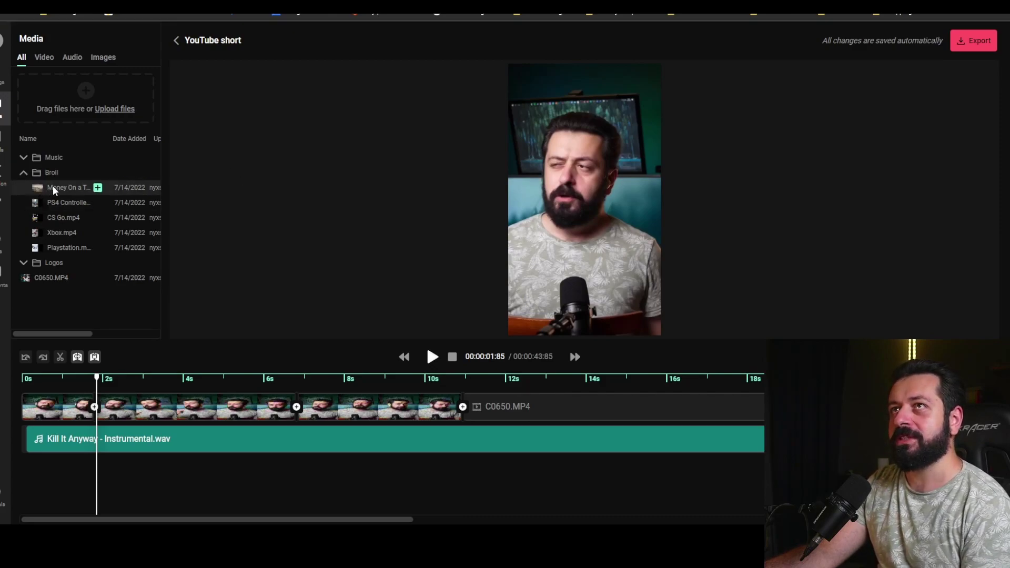
drag(53, 185, 142, 399)
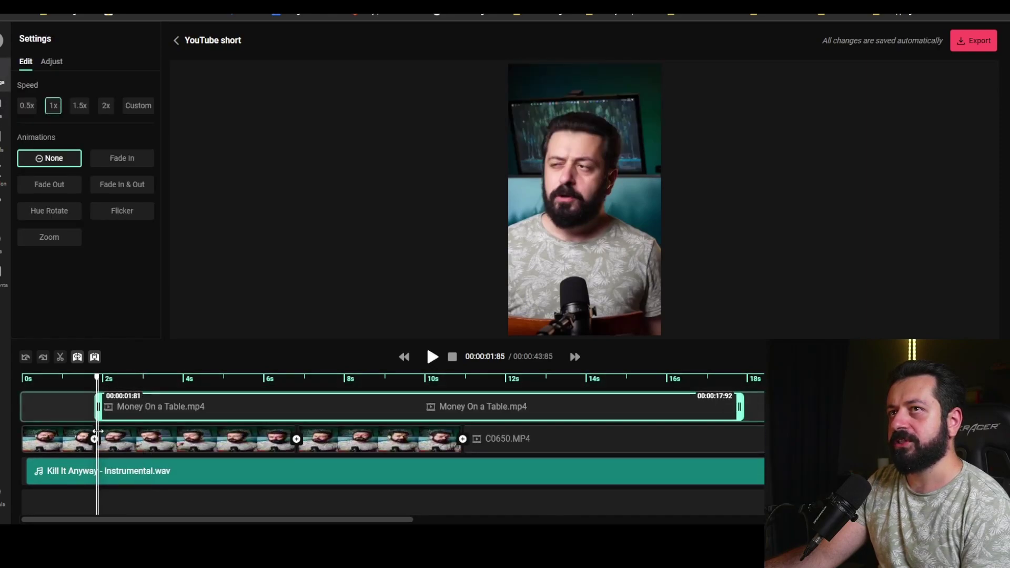
- Enlarge the Money On a Table overlay to 3240x1935.55 and centre it in the vertical frame
click(157, 412)
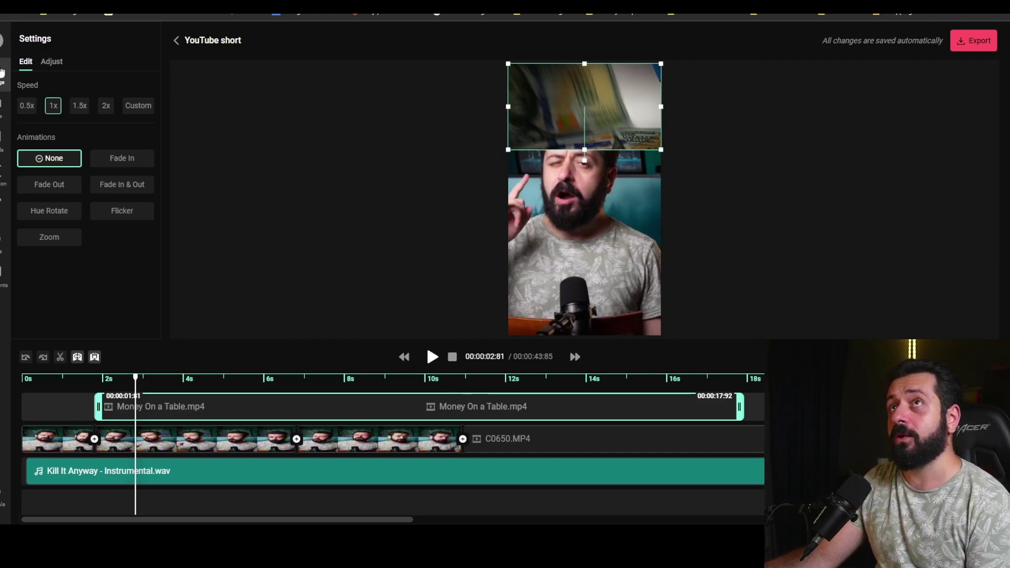
click(45, 63)
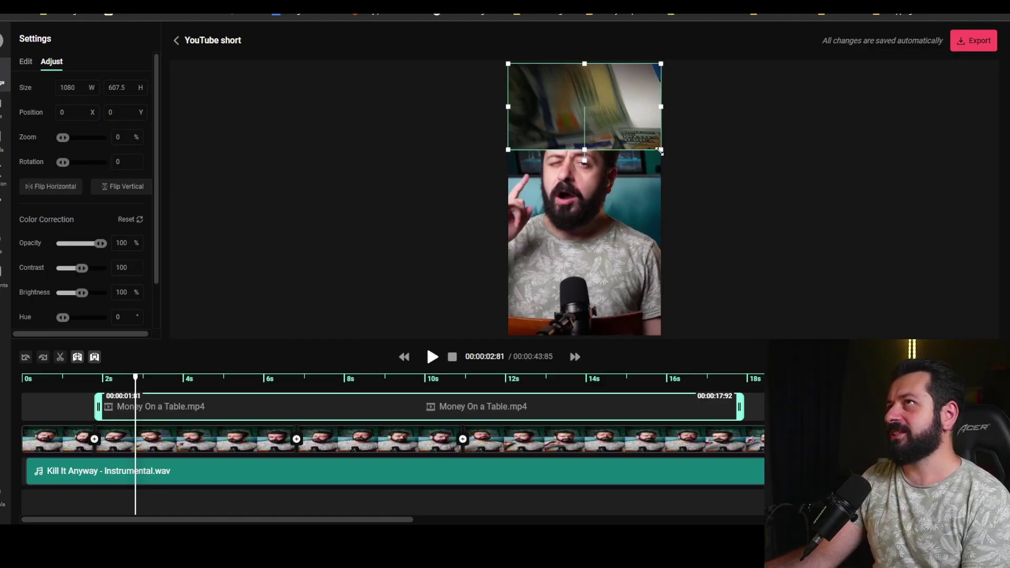
drag(660, 151, 961, 334)
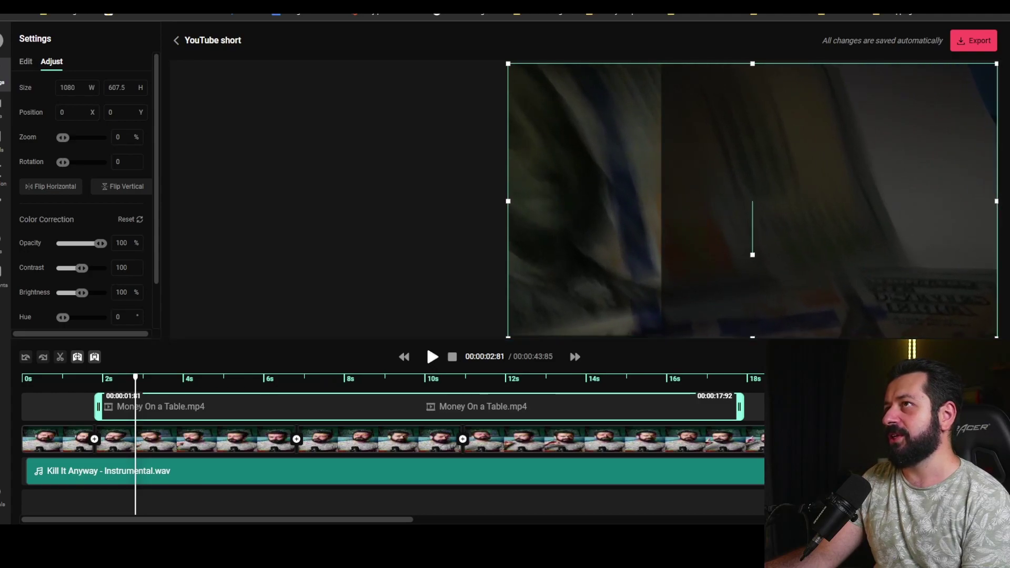
drag(895, 279, 755, 279)
click(99, 378)
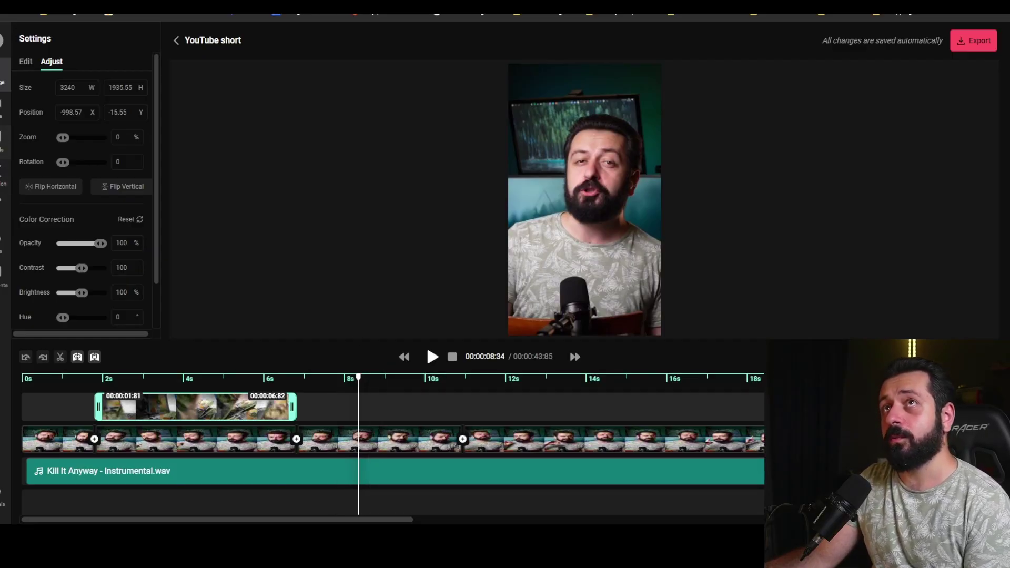
click(2, 105)
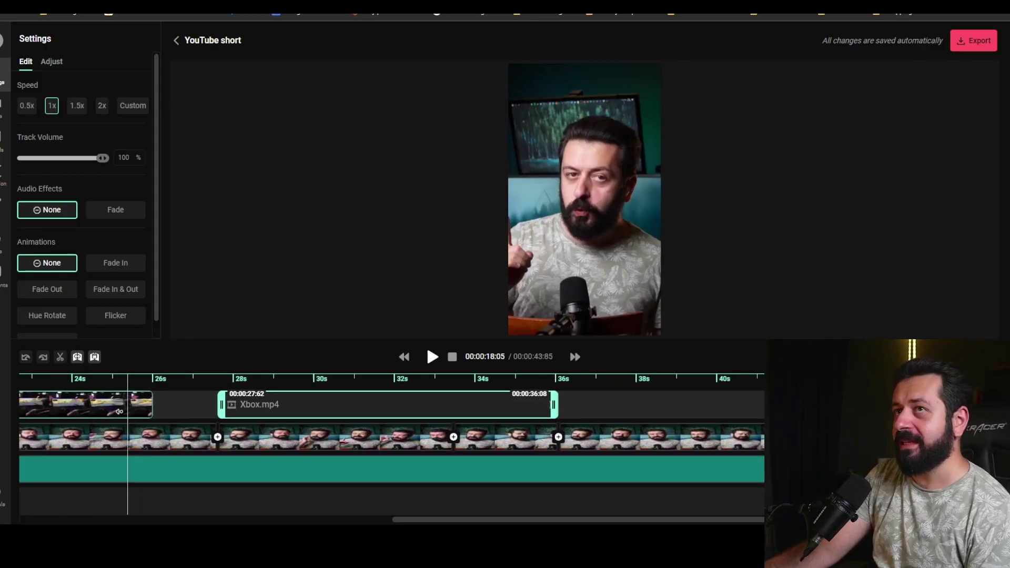
scroll(79, 405, left, 3)
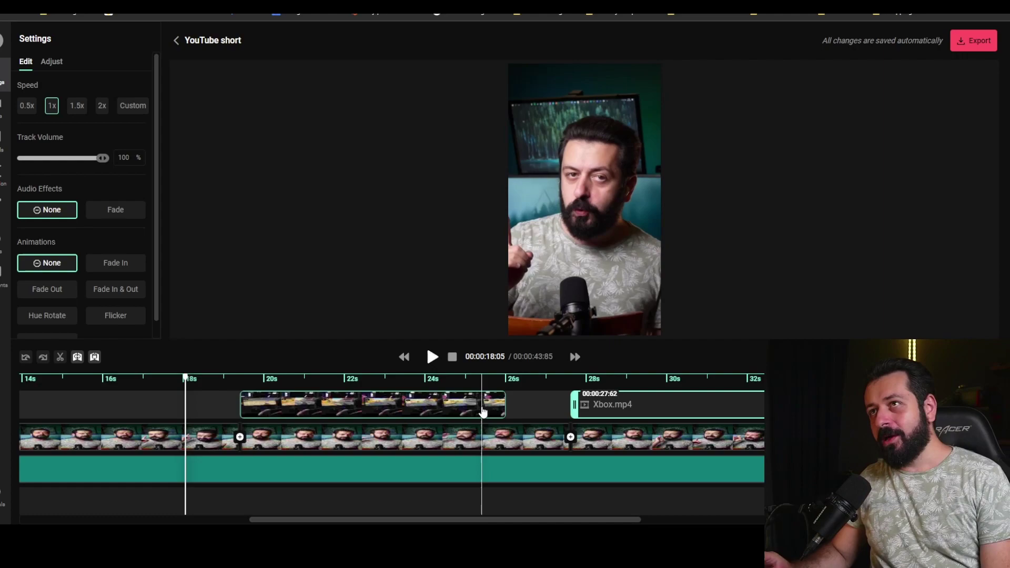
- Move the playhead to about 19.7 seconds and select the gameplay B-roll clip on the upper track
click(250, 380)
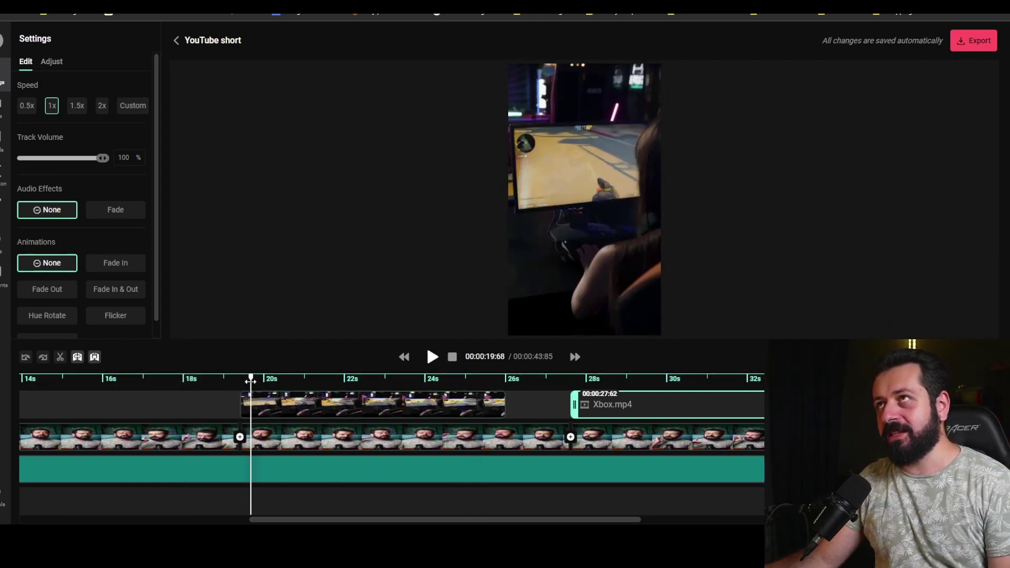
scroll(314, 380, left, 2)
scroll(323, 378, right, 2)
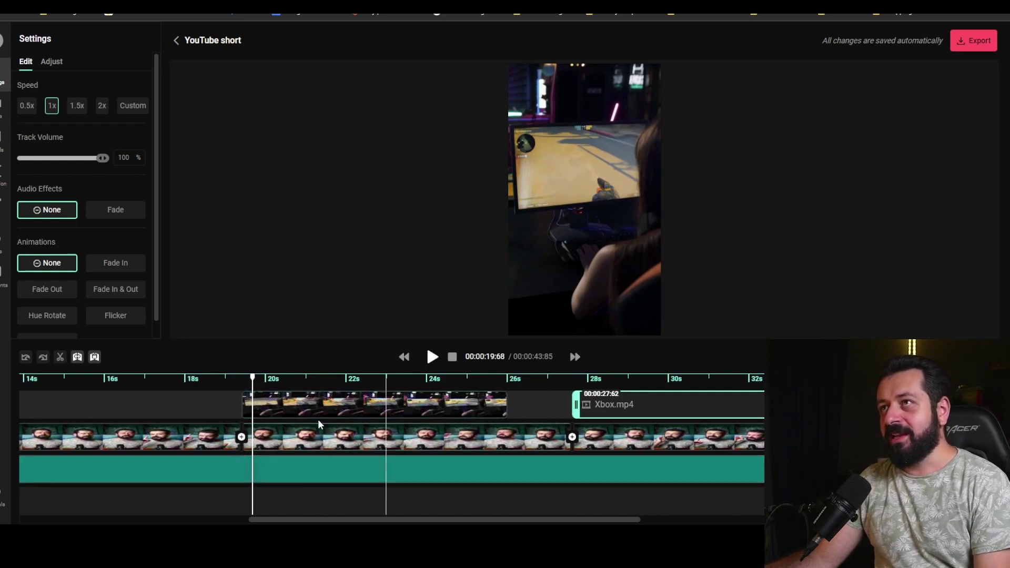
click(468, 405)
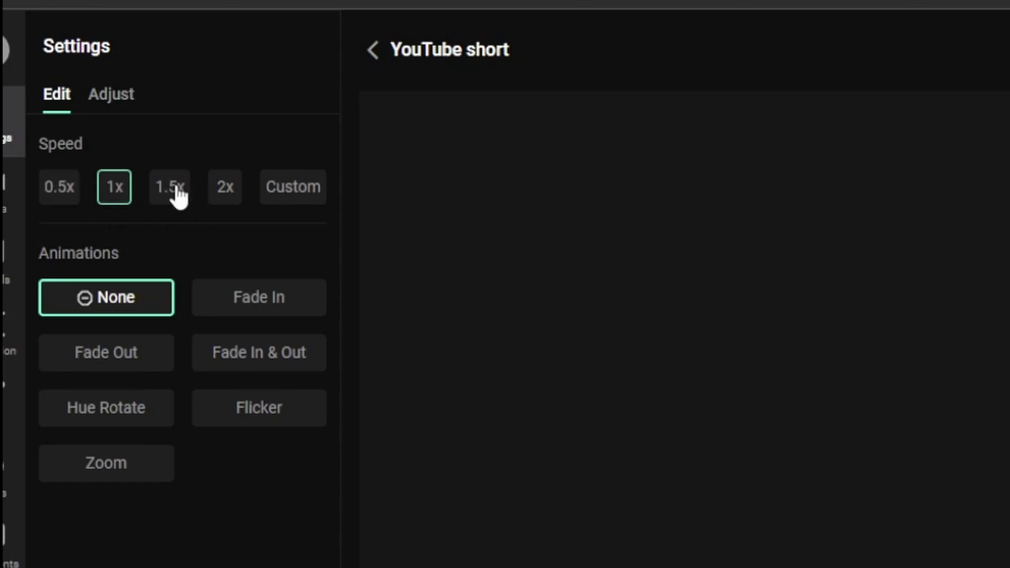
- Set the gameplay B-roll to 0.75x speed and snap Xbox.mp4 left to start at 27:62
click(284, 200)
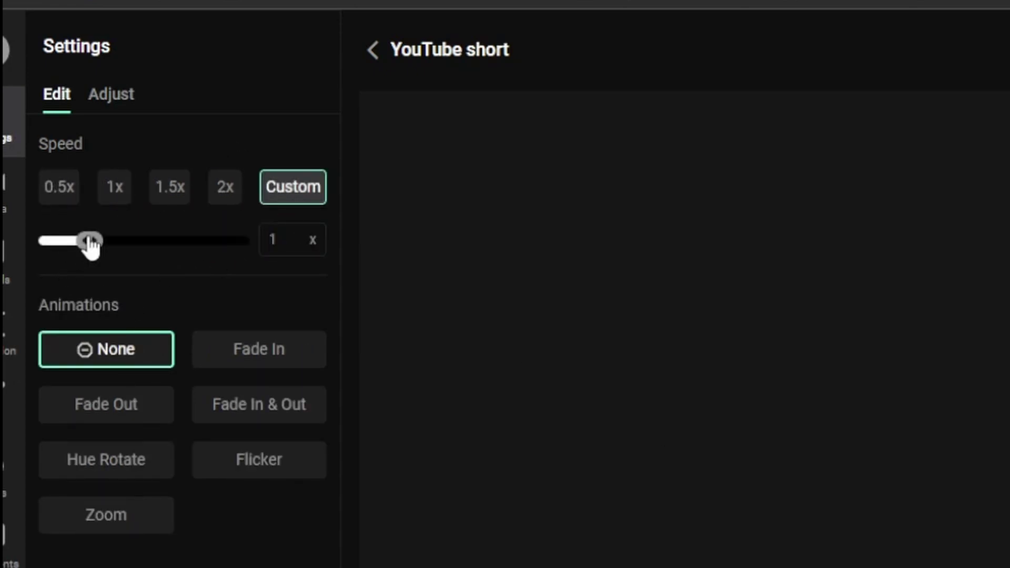
drag(89, 241, 83, 242)
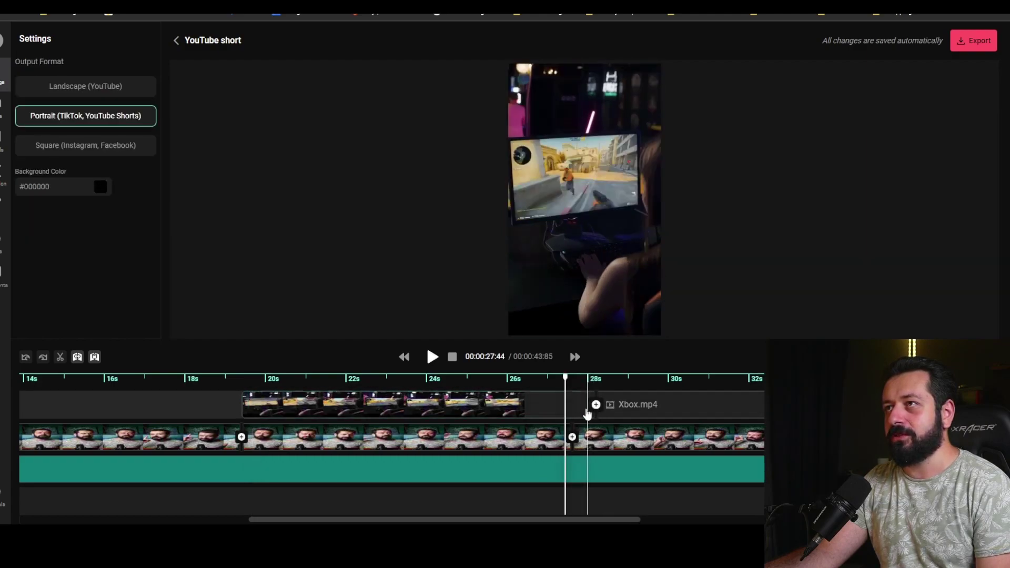
click(583, 415)
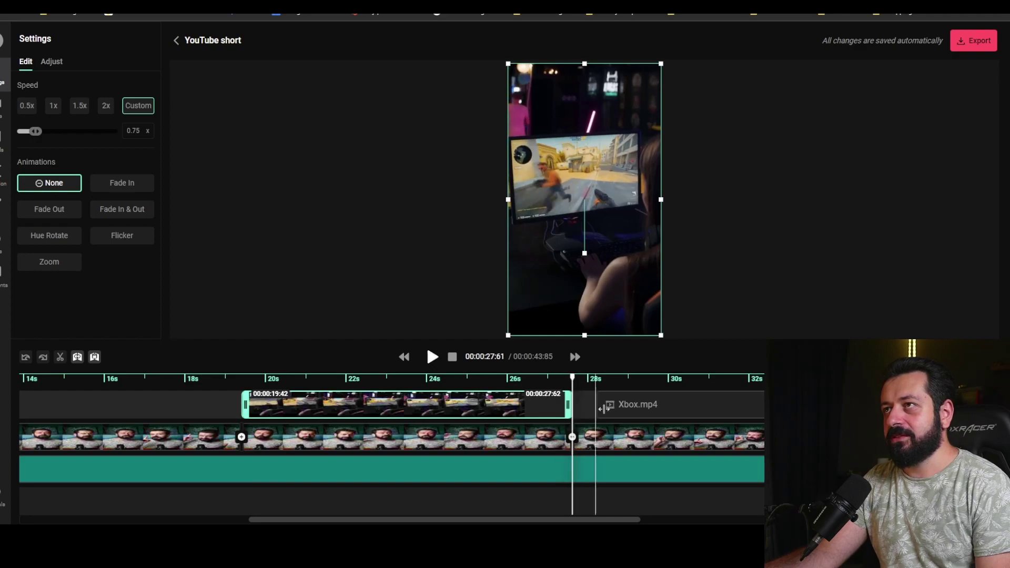
click(625, 409)
drag(625, 410, 602, 414)
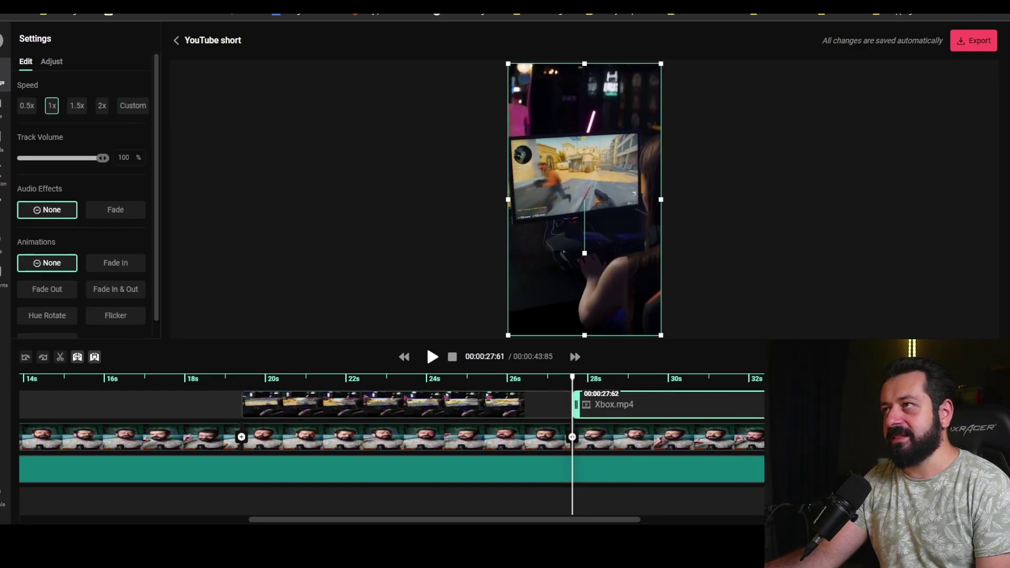
click(255, 378)
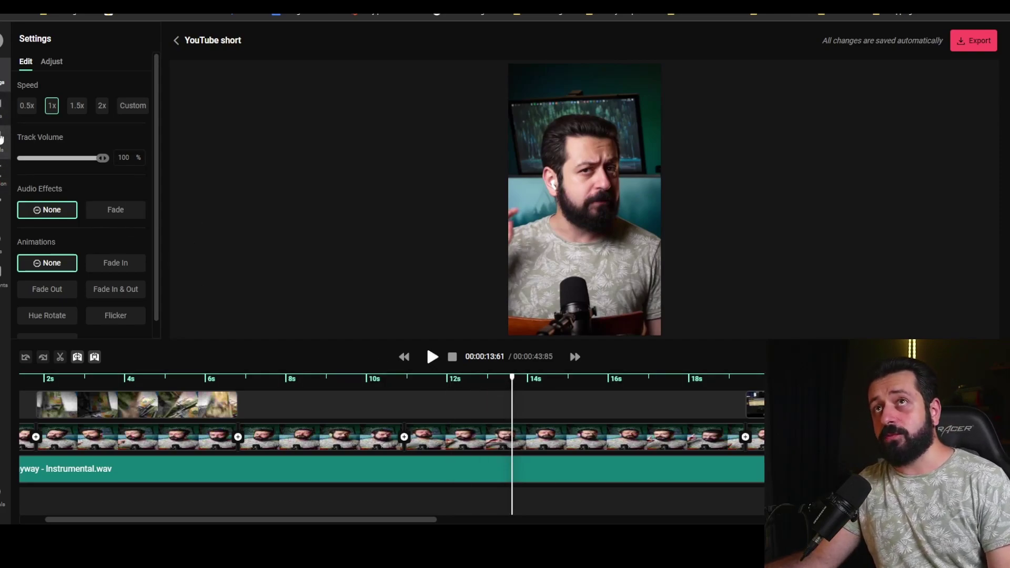
- Add the Steam logo at 13.6 seconds, end it at 19:42, and shrink it to the lower left
click(4, 108)
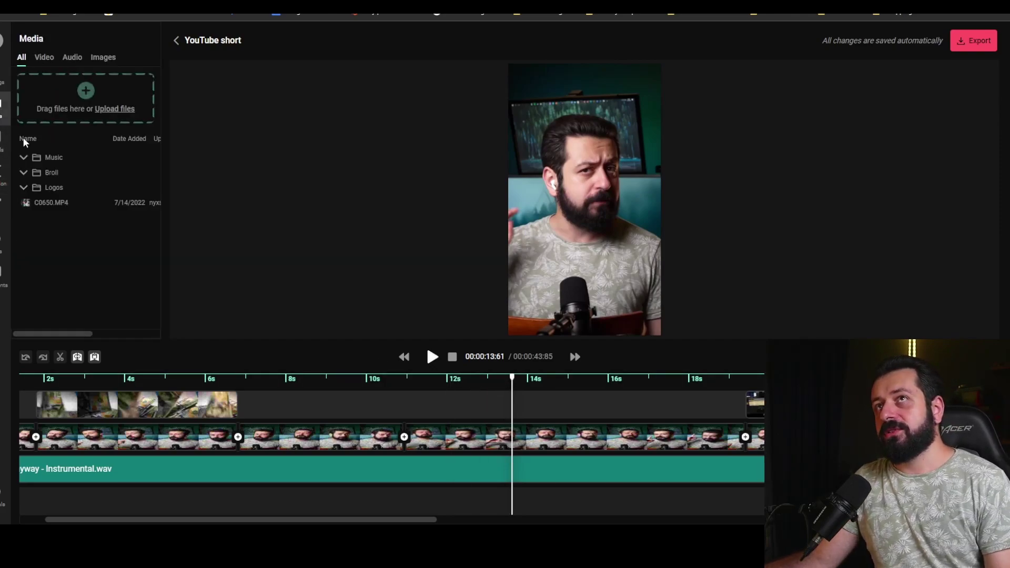
click(25, 188)
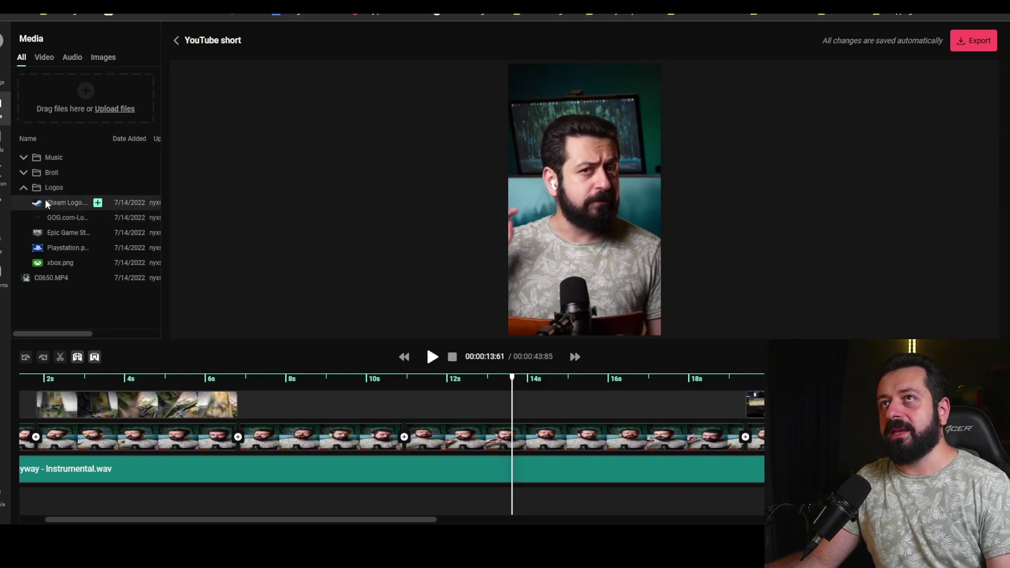
drag(48, 204, 523, 408)
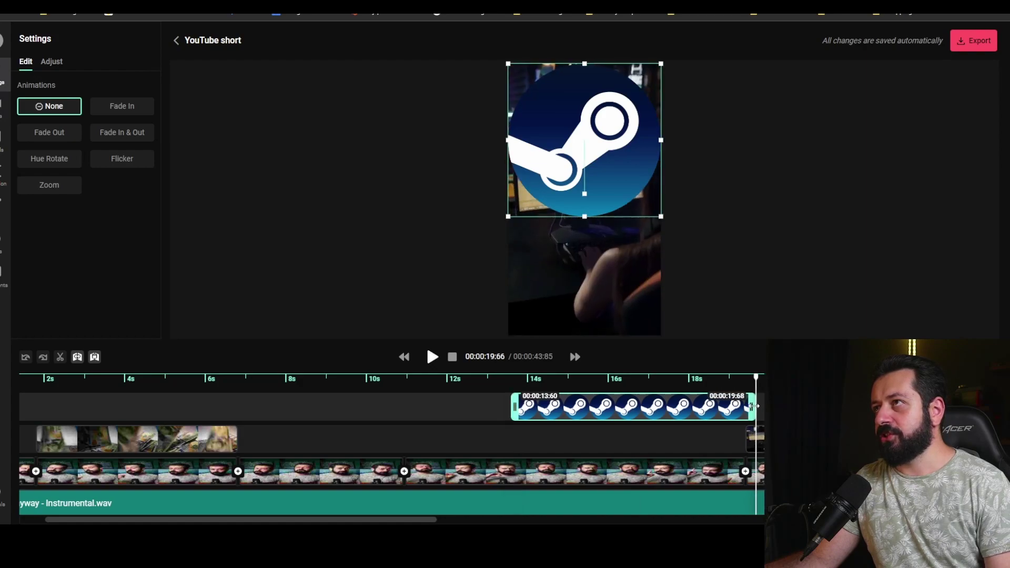
drag(753, 406, 741, 406)
drag(662, 218, 537, 268)
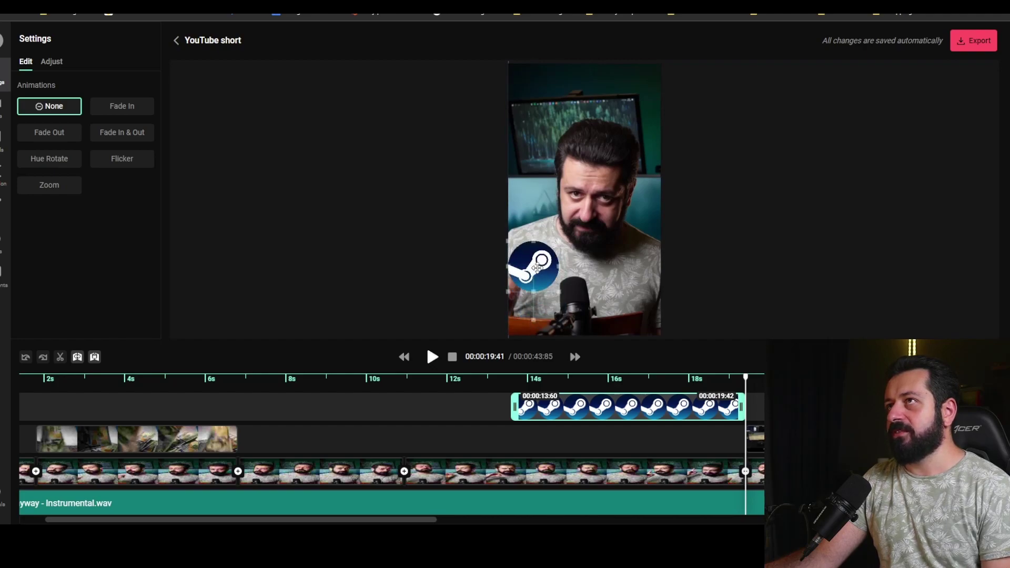
- Add the GOG logo from about 13.67 to 19.42 seconds, shrunk by a third at lower right
click(5, 108)
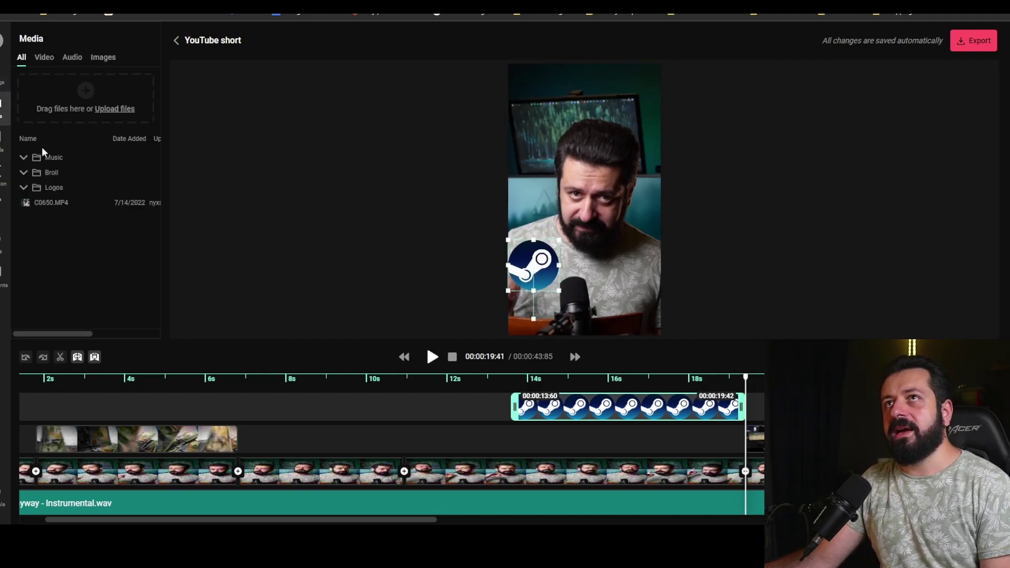
click(24, 187)
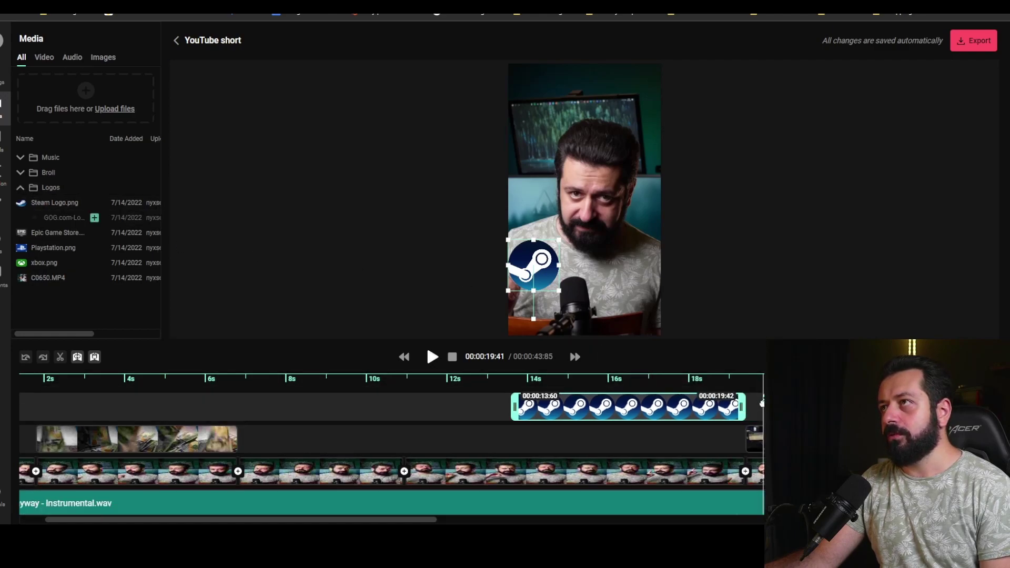
drag(761, 402, 752, 399)
mouse_move(627, 393)
mouse_down()
mouse_move(587, 395)
mouse_move(624, 394)
mouse_up()
drag(652, 158, 688, 307)
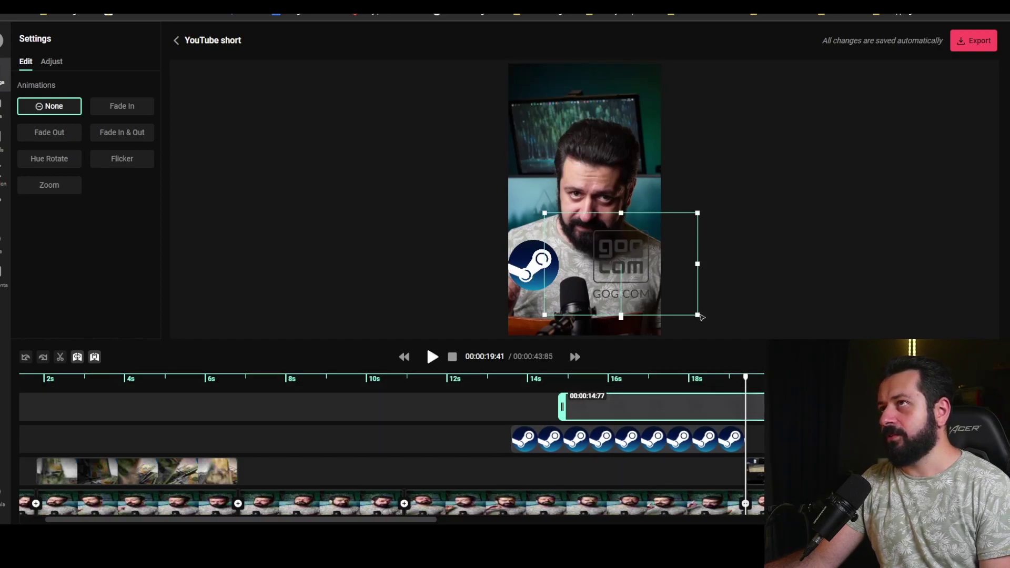
drag(697, 315, 648, 283)
drag(594, 259, 635, 276)
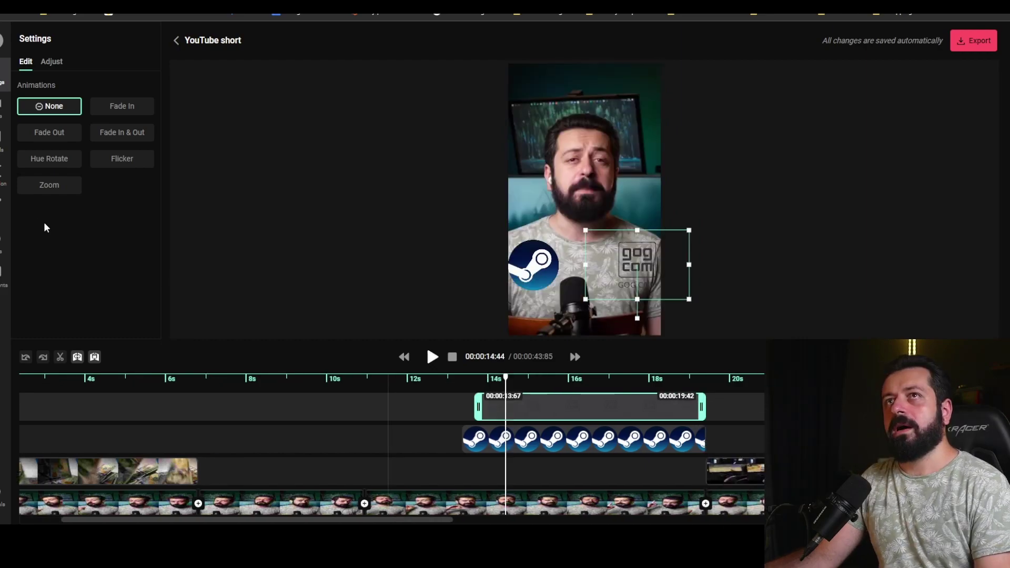
- Add the Epic Game Store logo from about 14.46 to 19.42 seconds, shrunk between Steam and GOG
click(2, 110)
click(22, 173)
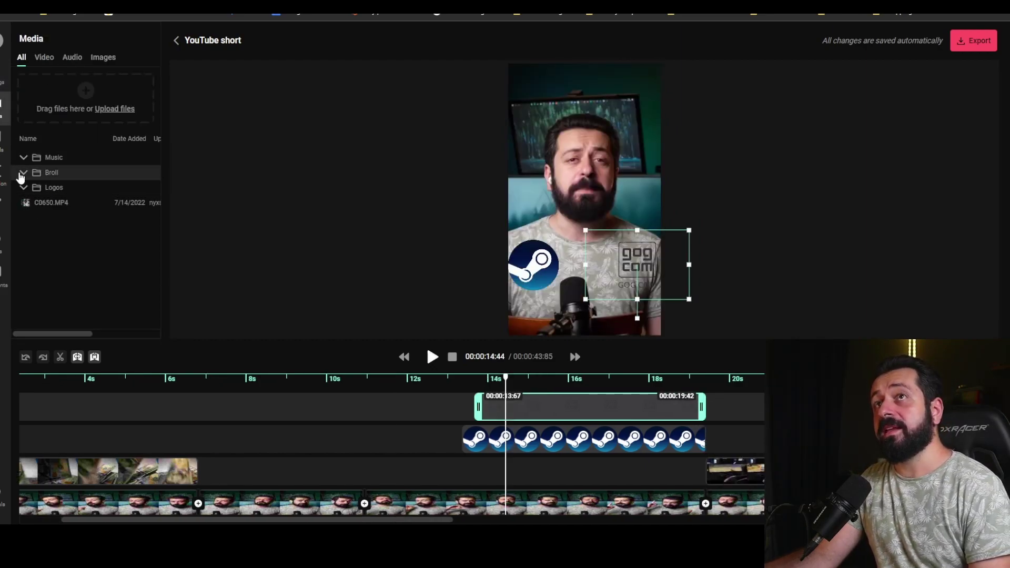
click(53, 263)
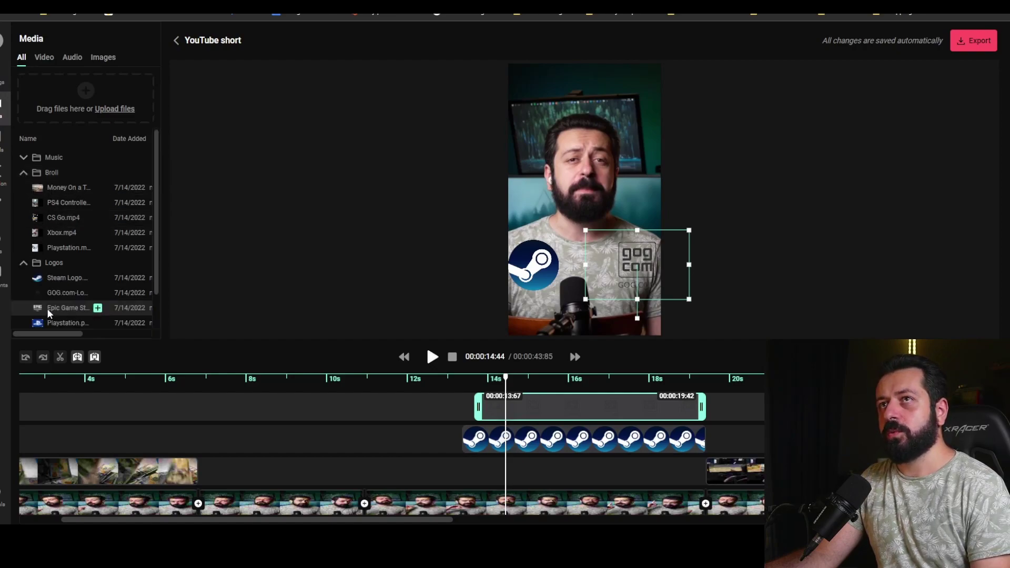
drag(48, 314, 539, 390)
drag(763, 406, 705, 396)
drag(605, 158, 654, 206)
drag(710, 111, 565, 220)
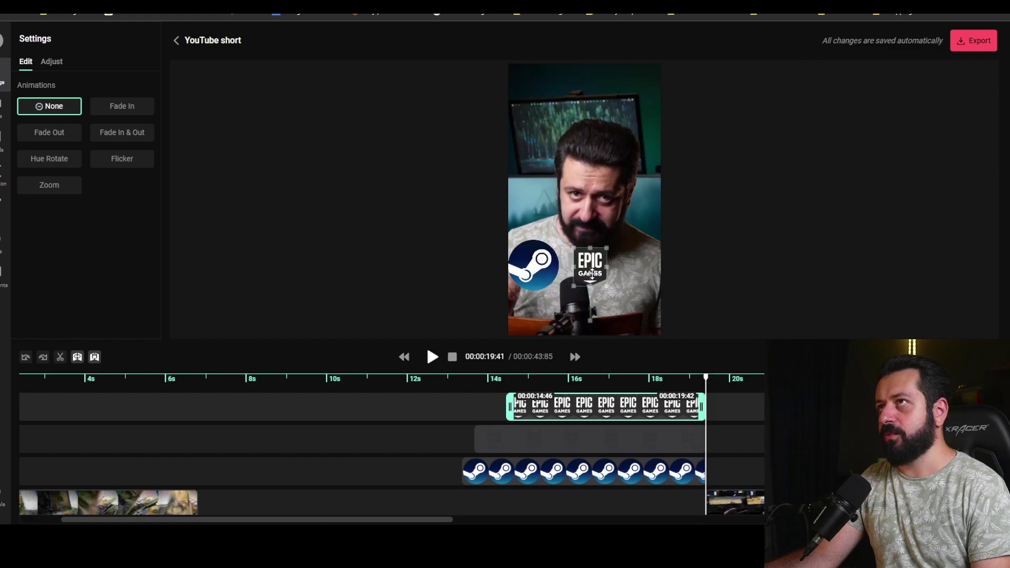
drag(576, 265, 586, 264)
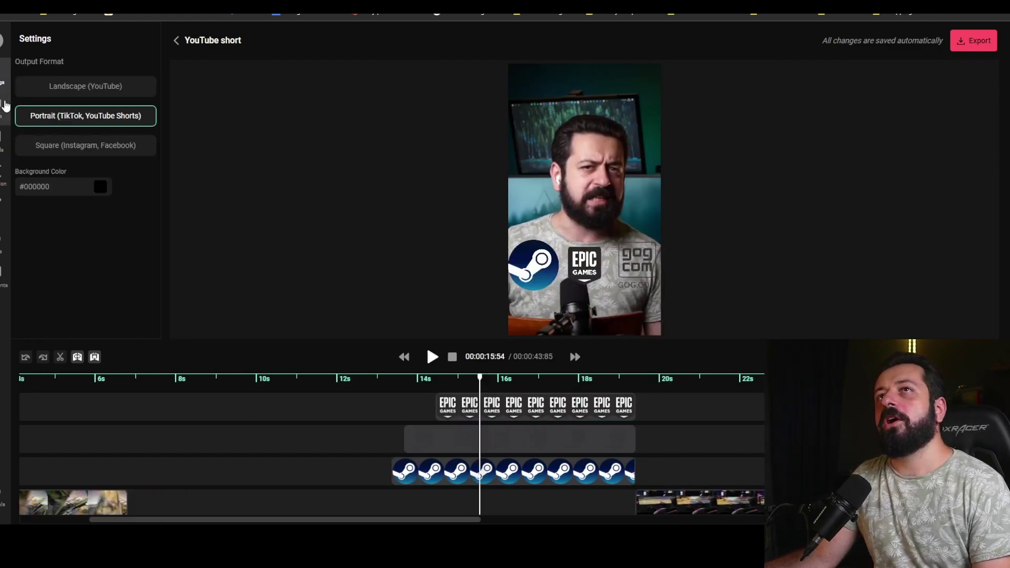
- Add the xbox.png logo ending at 19:42, scaled down into the top-left corner
click(4, 106)
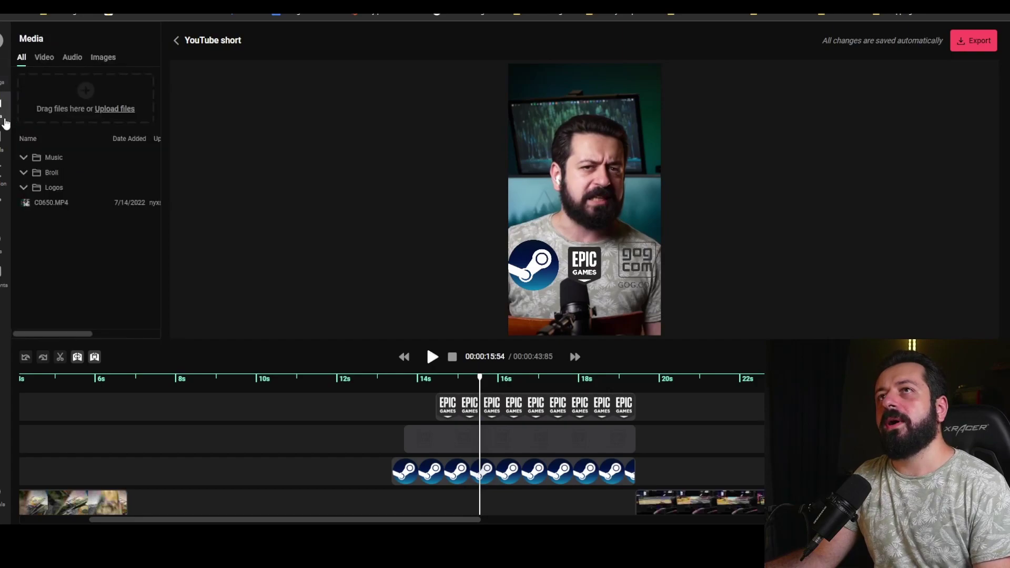
click(21, 188)
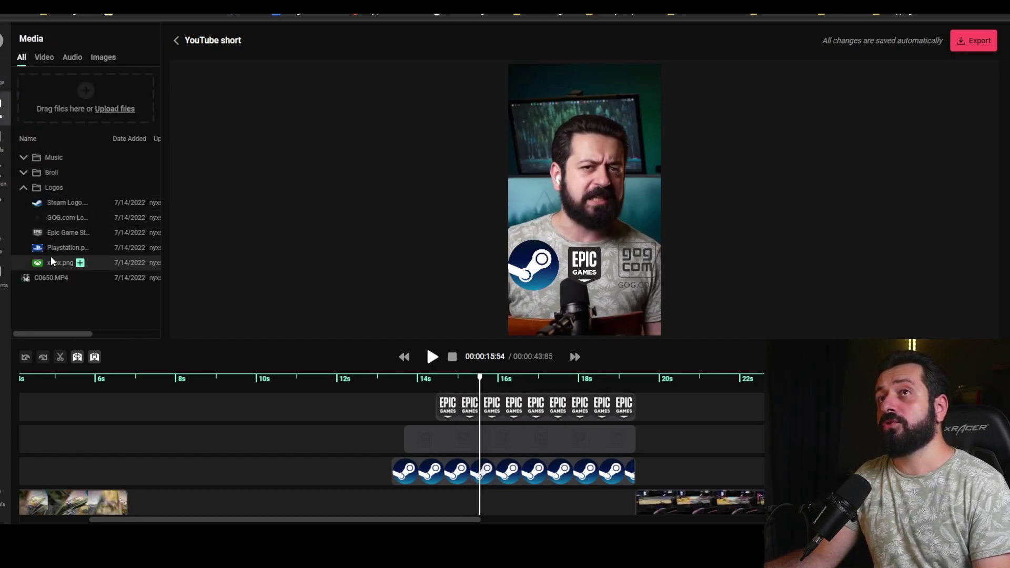
click(80, 262)
drag(763, 406, 635, 407)
click(519, 377)
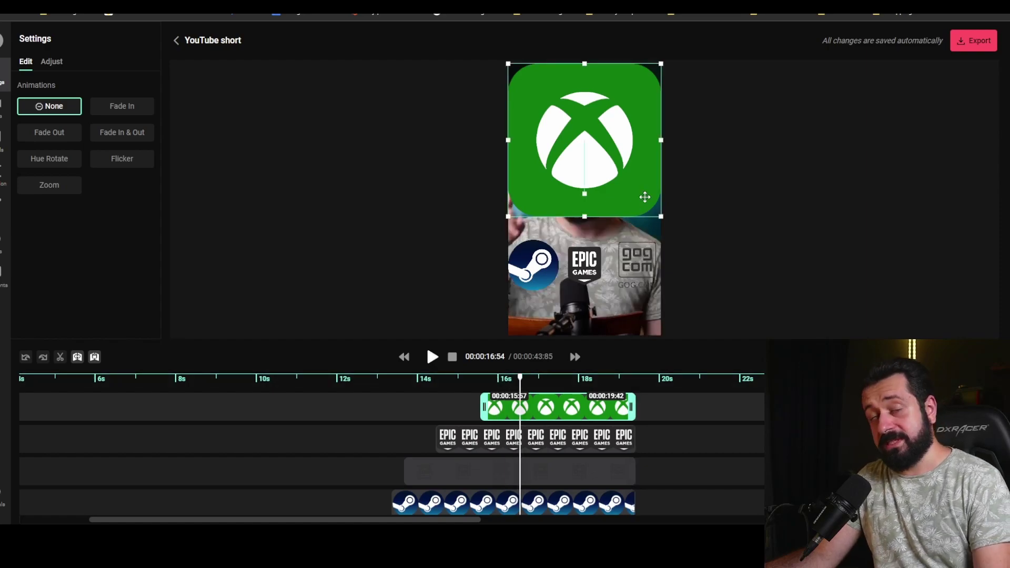
drag(644, 196, 529, 108)
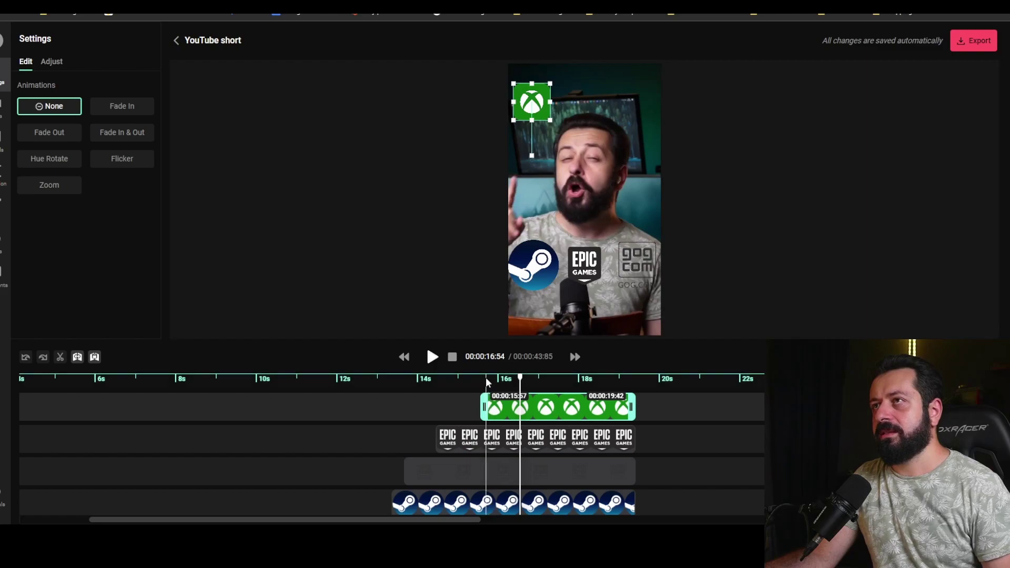
click(485, 377)
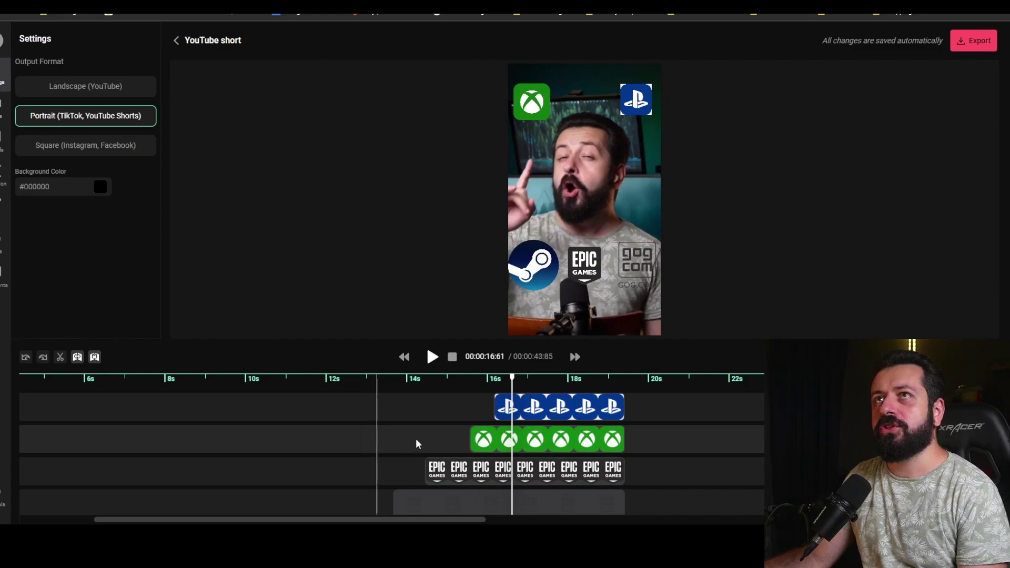
- Inspect the Steam, GOG and PlayStation logo clips on the timeline
click(491, 488)
scroll(483, 462, down, 3)
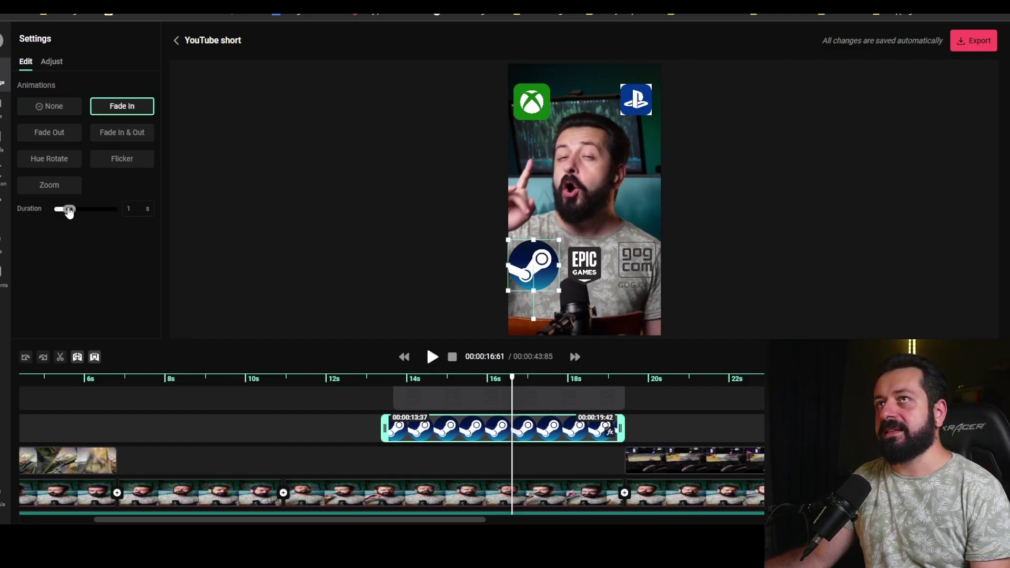
click(399, 398)
scroll(369, 405, up, 2)
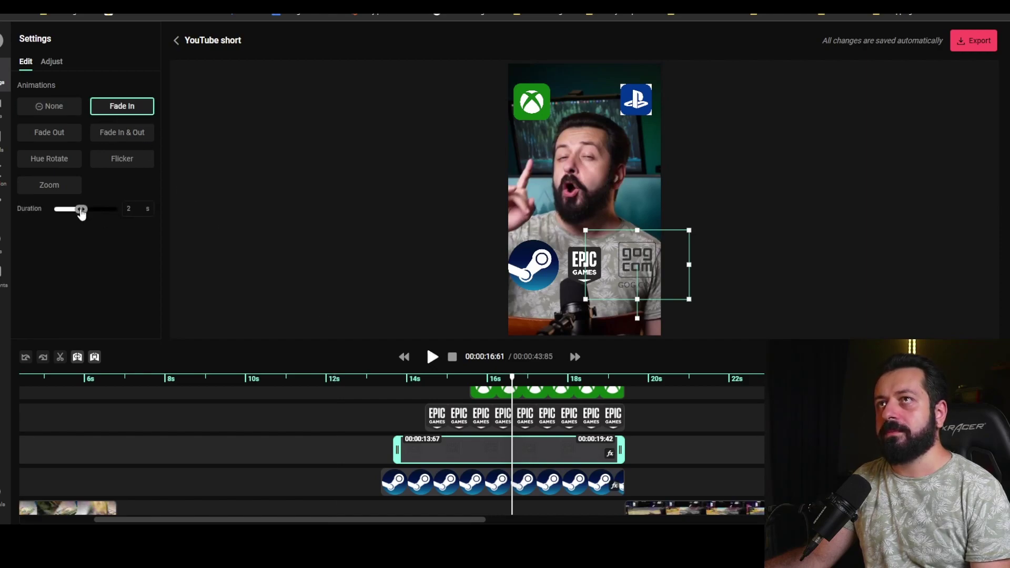
click(456, 389)
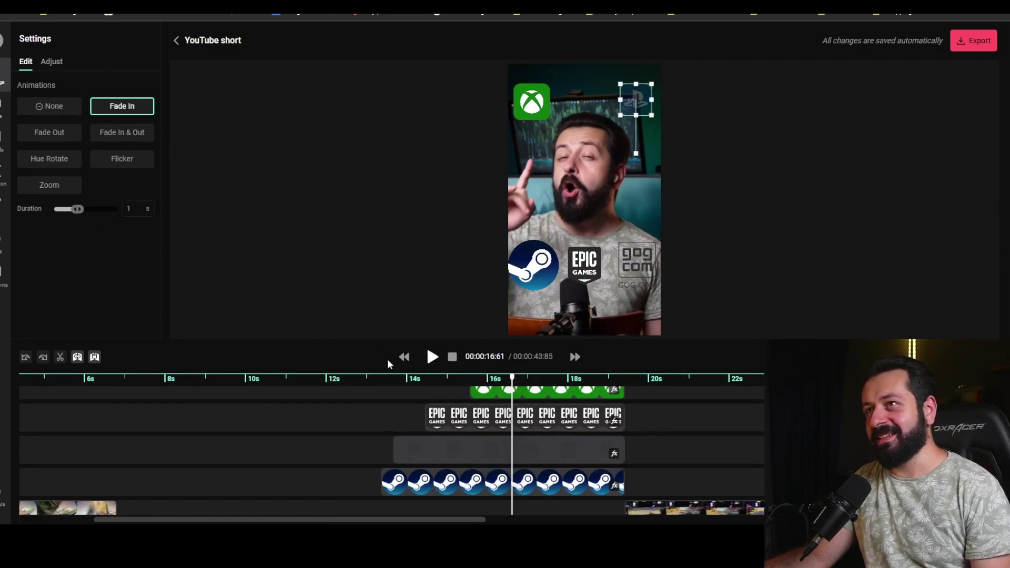
- Preview the logo section starting from about 12.7 and 13.4 seconds
click(356, 387)
key(space)
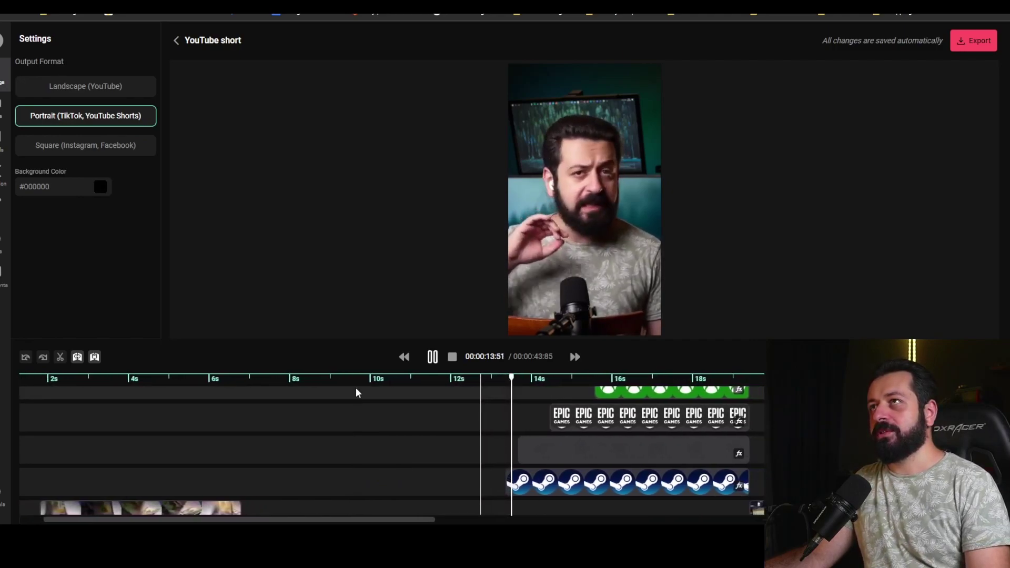
key(space)
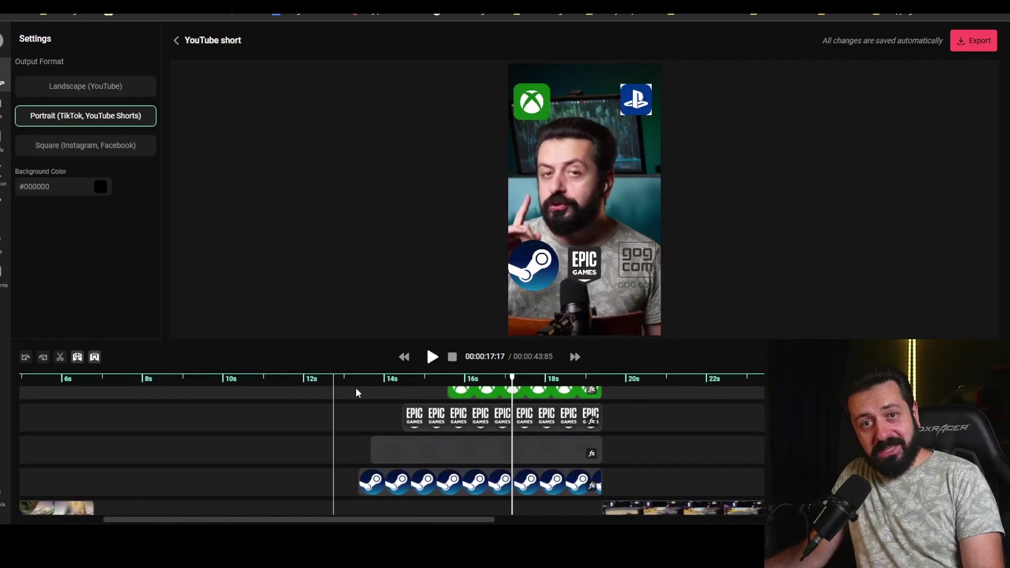
click(363, 382)
key(space)
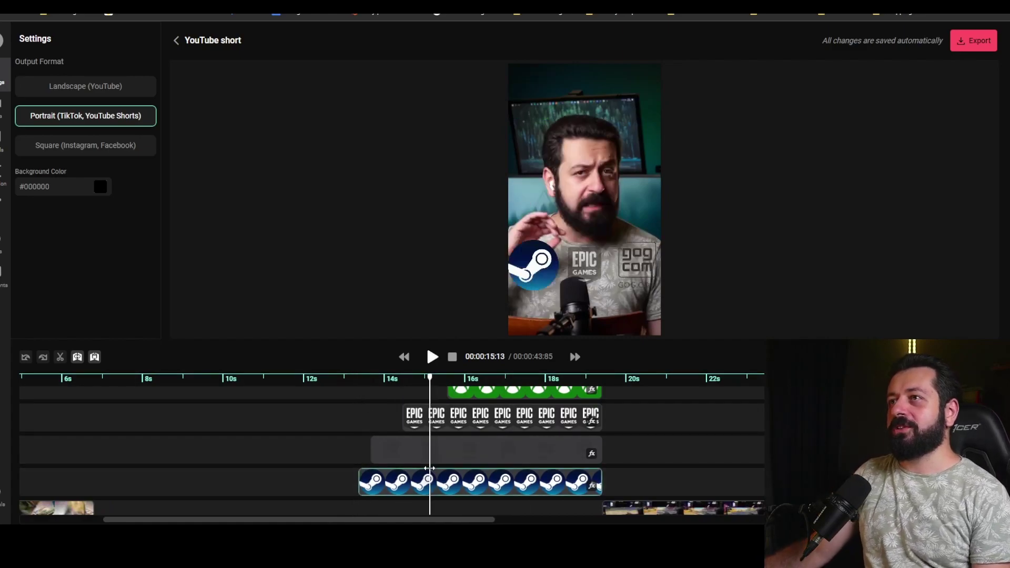
key(space)
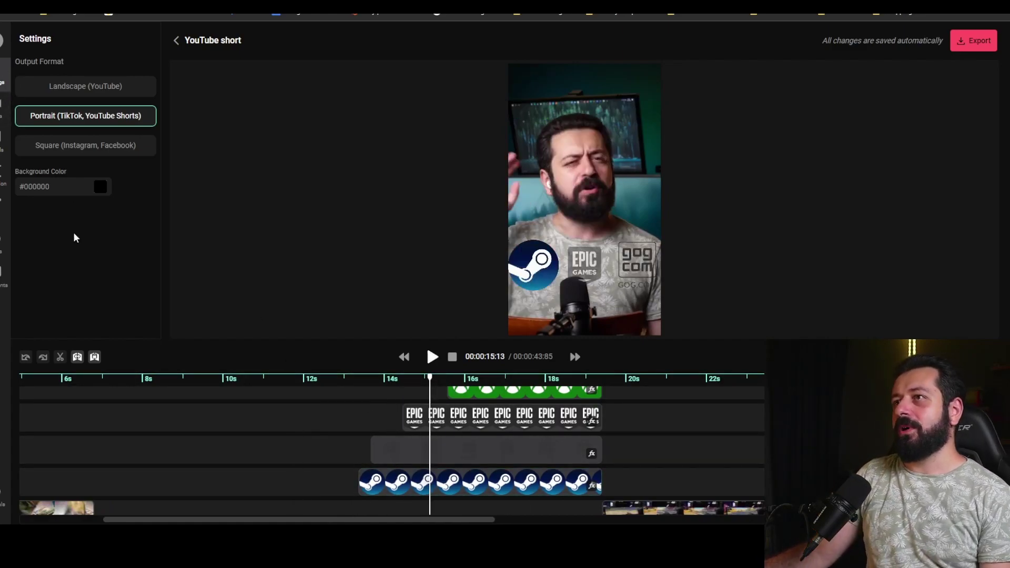
click(2, 75)
- Give the Steam logo a 0.5-second Fade In, preview it, and undo an accidental move
click(455, 470)
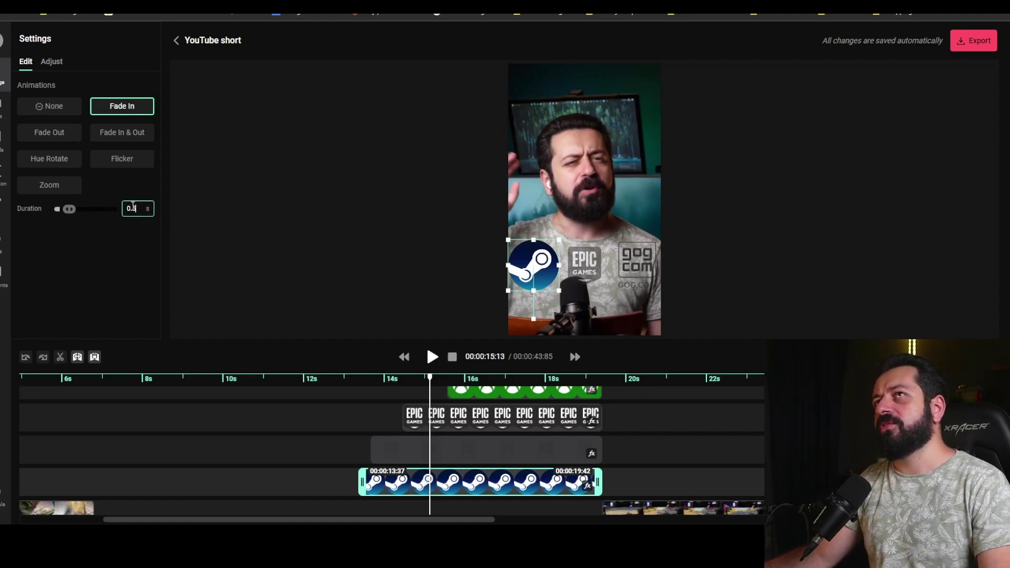
click(406, 384)
key(space)
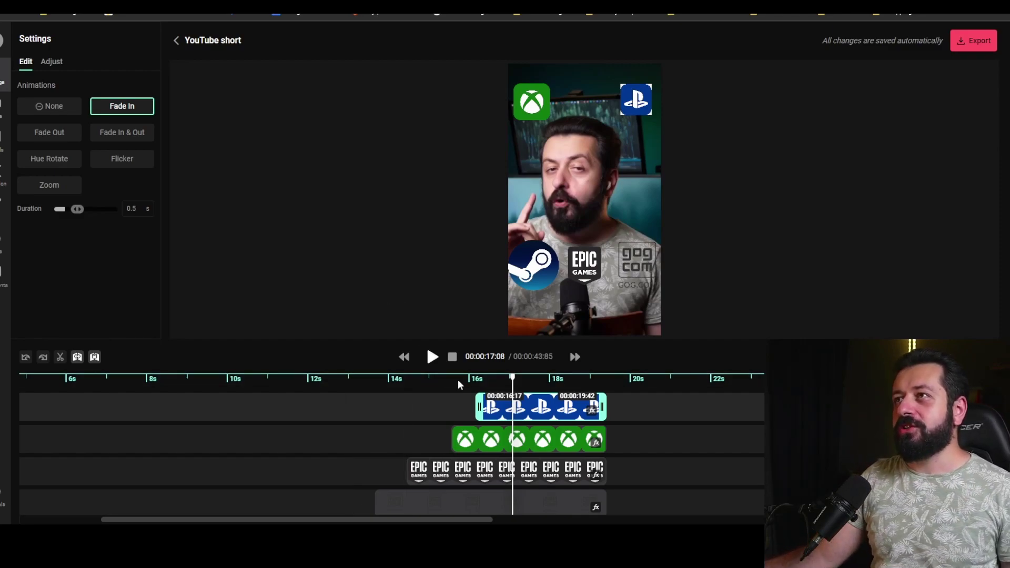
scroll(458, 400, down, 2)
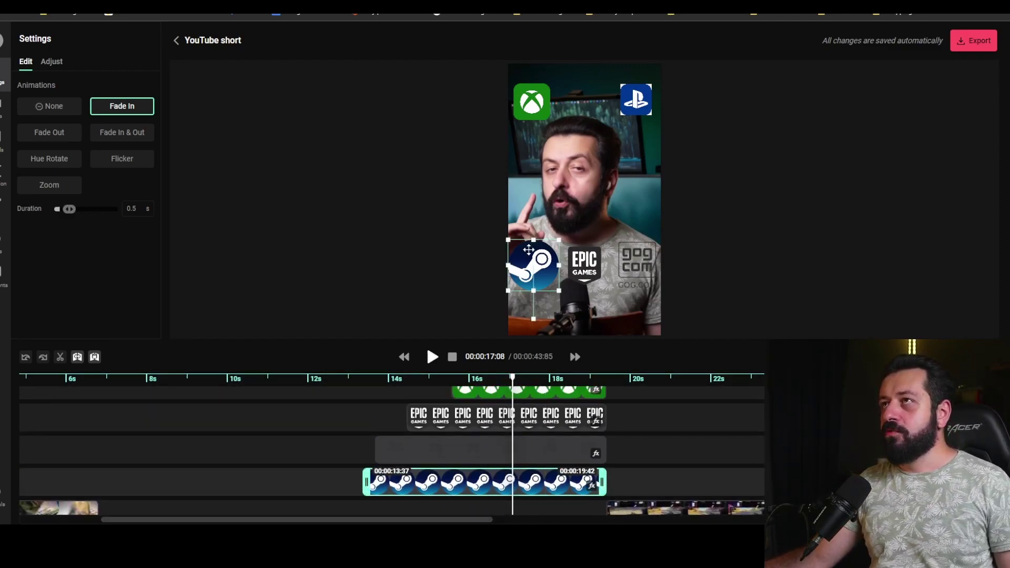
drag(529, 249, 536, 237)
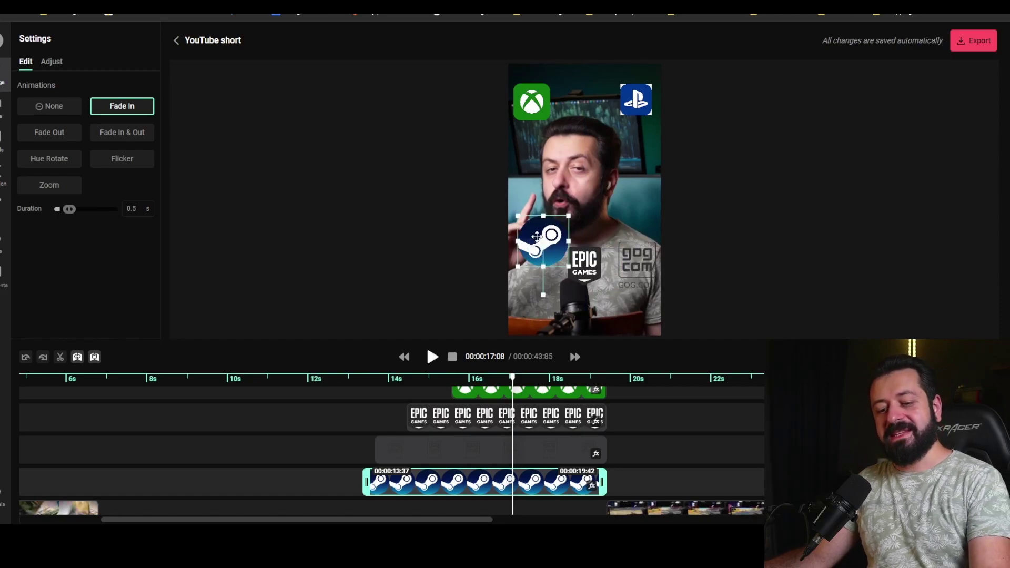
click(26, 359)
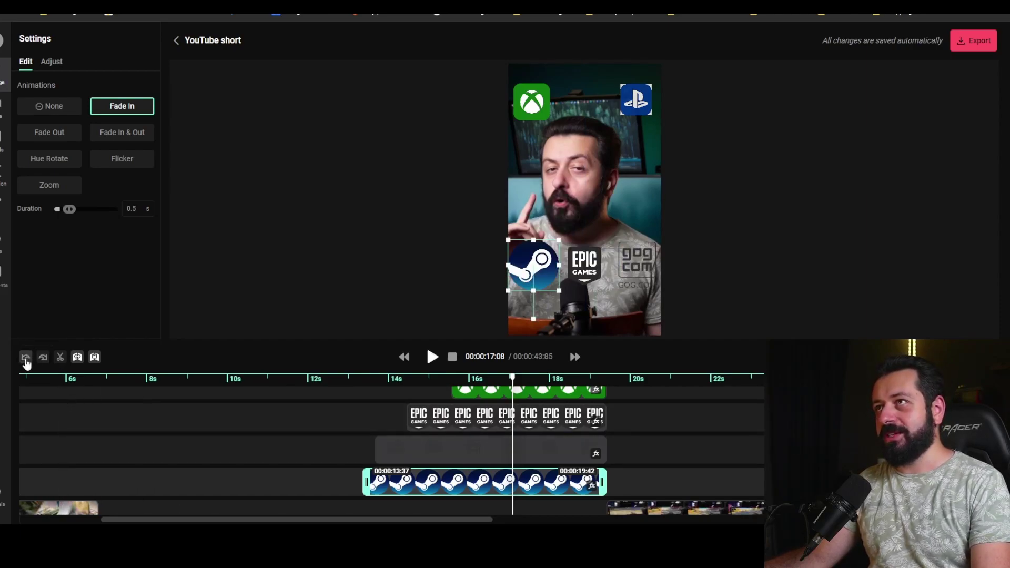
scroll(392, 484, down, 3)
scroll(392, 484, left, 5)
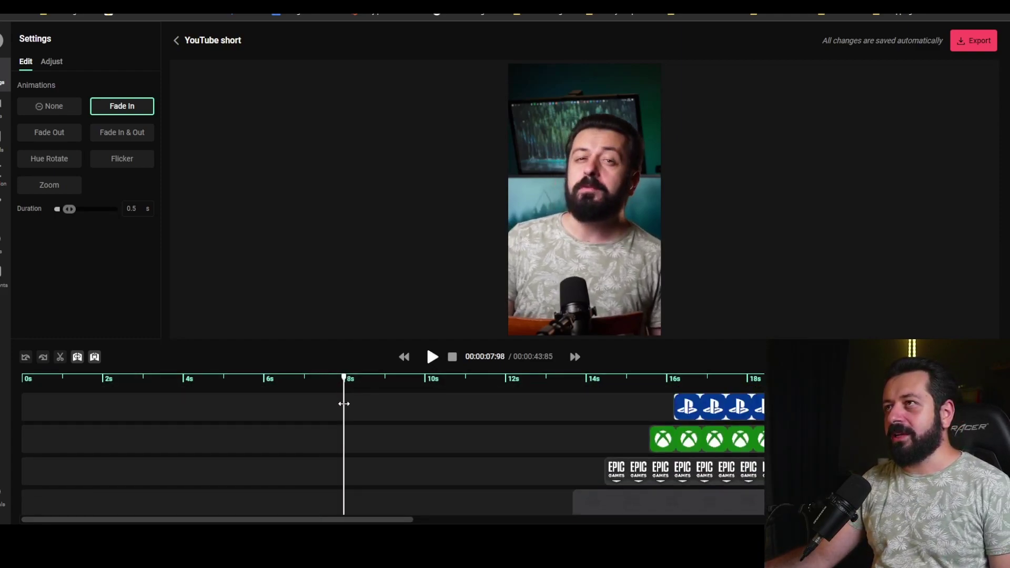
- Select the C0650.MP4 talking-head clip and set its Zoom to 16% in the Adjust tab
click(520, 398)
drag(524, 398, 424, 410)
scroll(422, 421, down, 3)
click(416, 444)
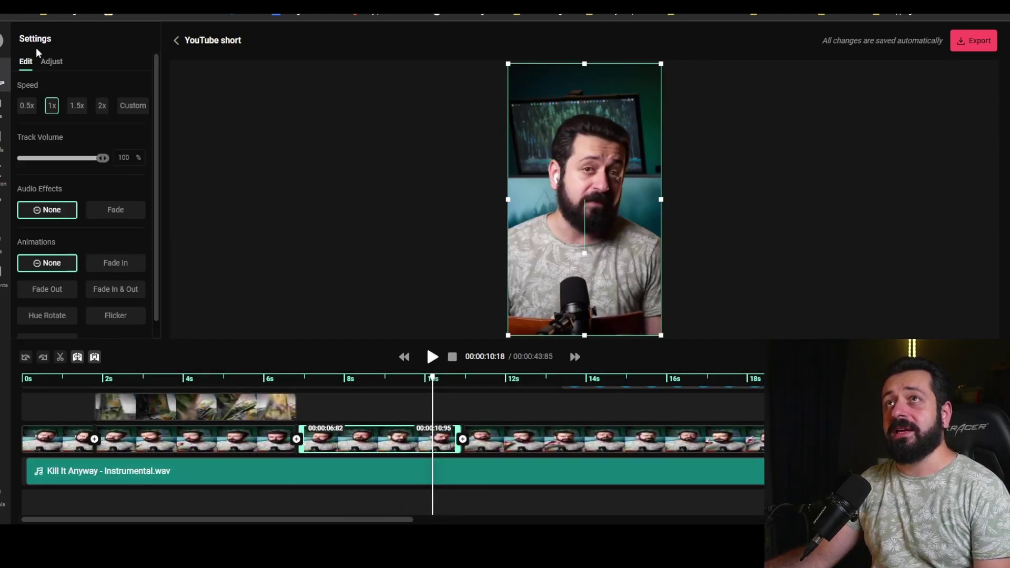
click(51, 62)
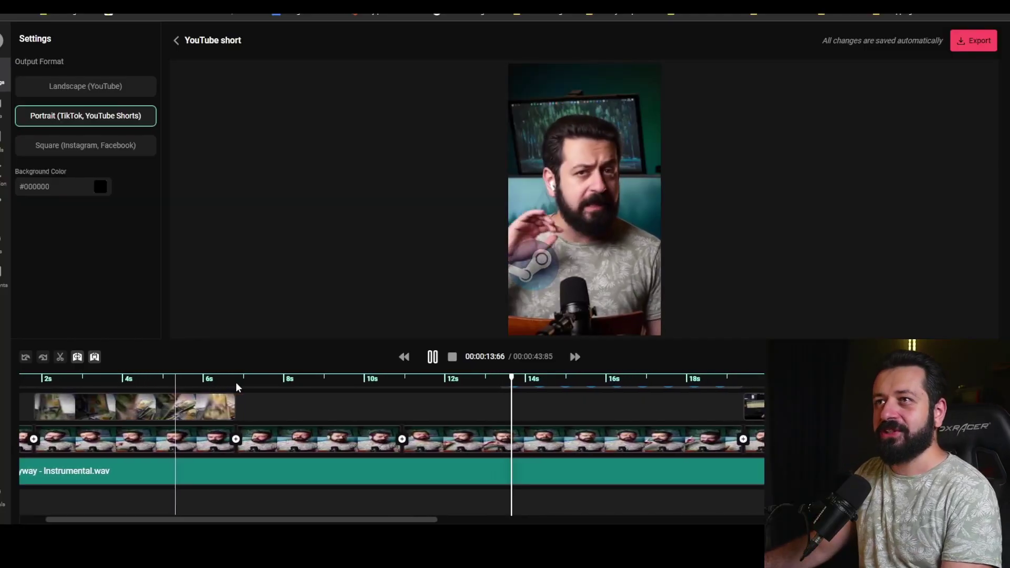
key(space)
click(331, 379)
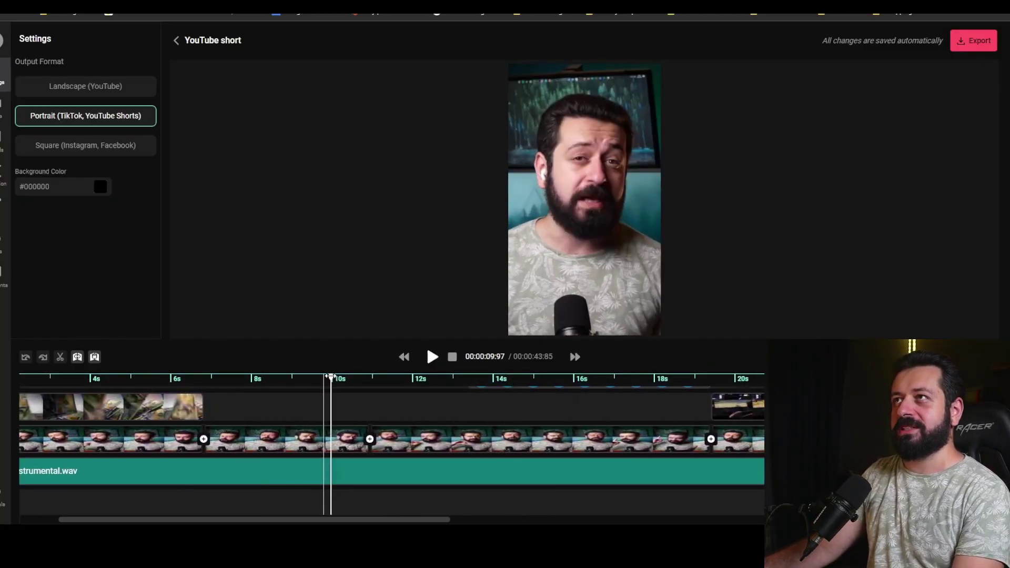
scroll(331, 377, down, 3)
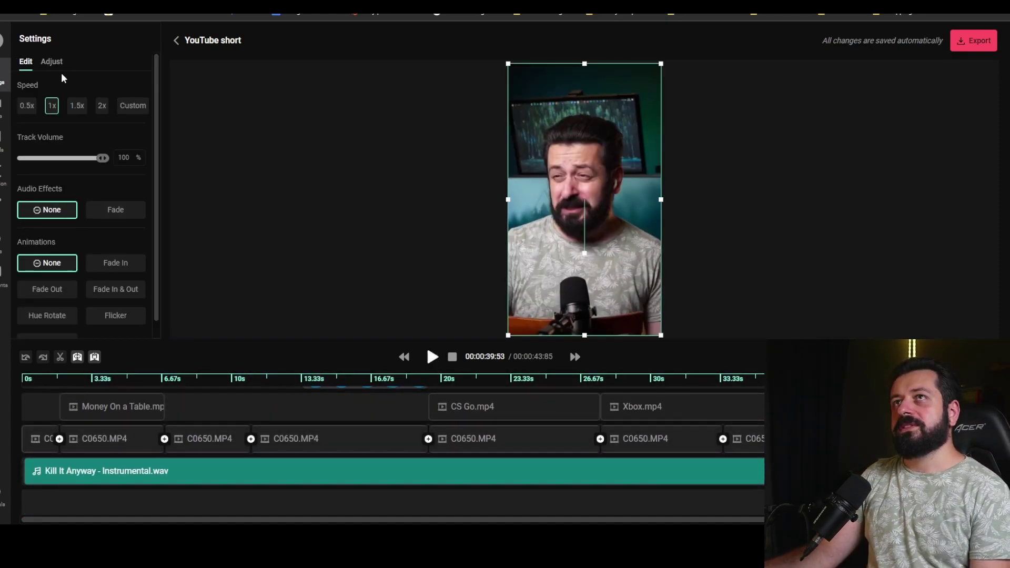
click(51, 62)
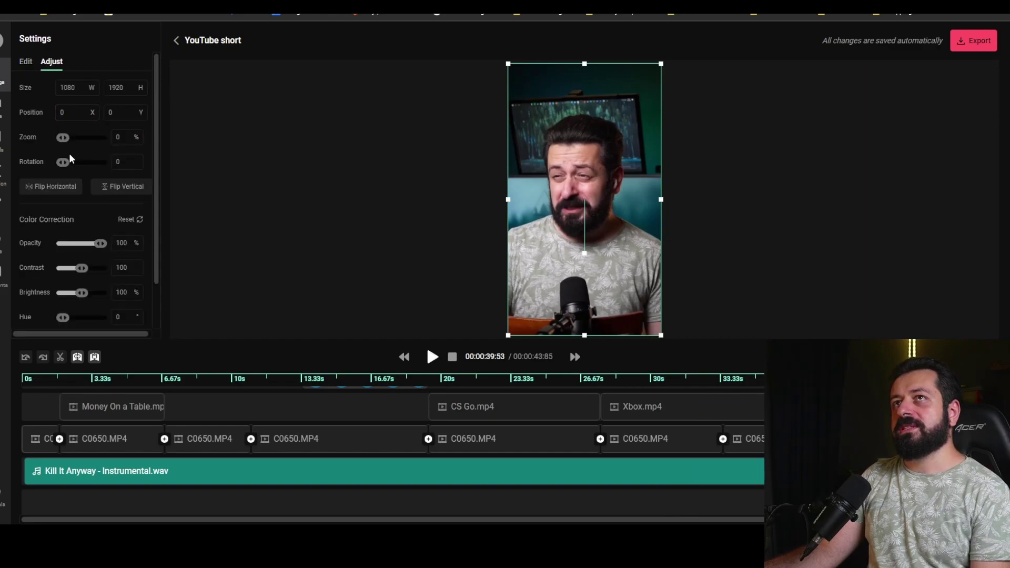
drag(63, 138, 70, 138)
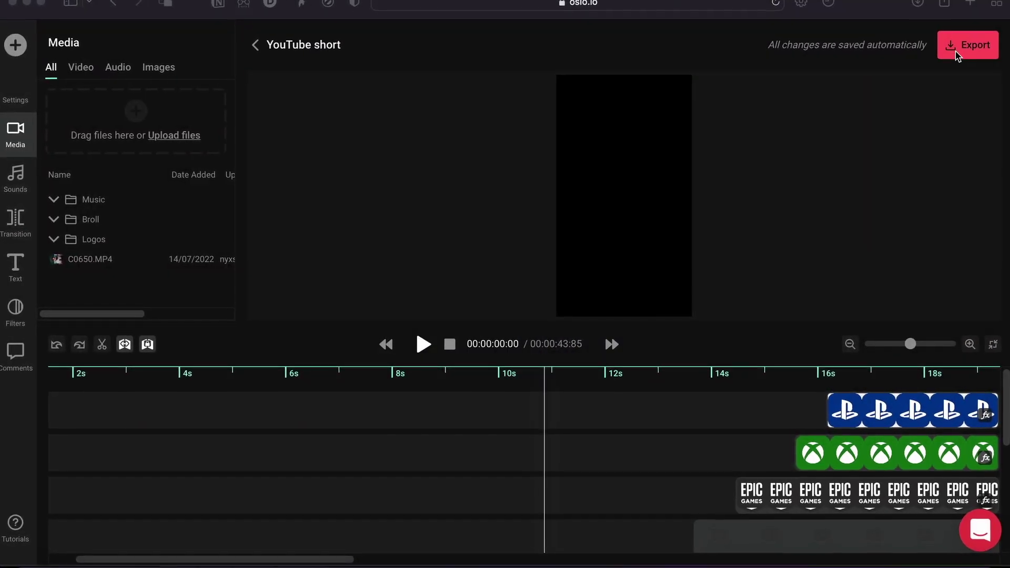
- Turn on 'Publish to YouTube when exported' in the Export Settings
click(955, 53)
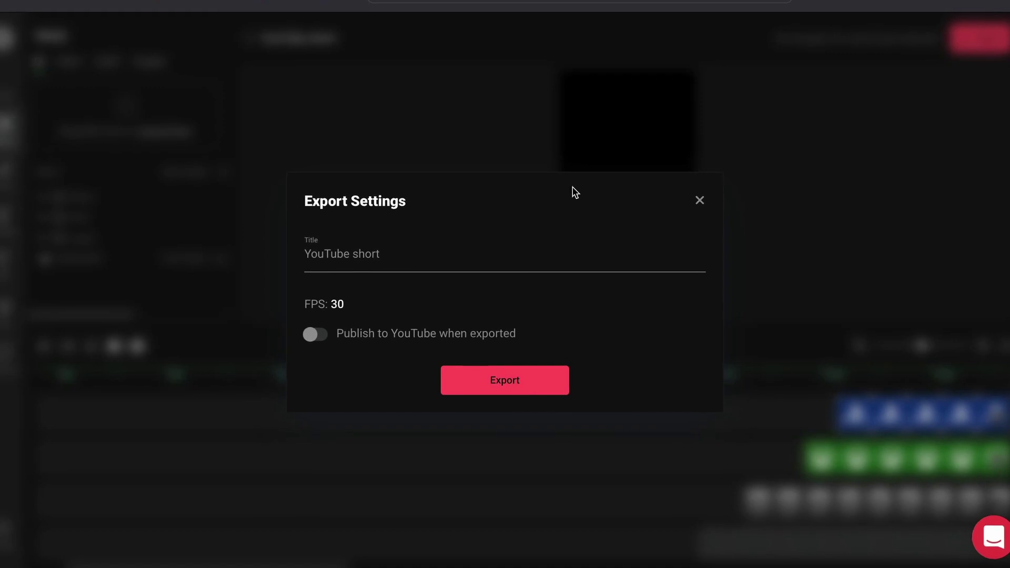
click(307, 340)
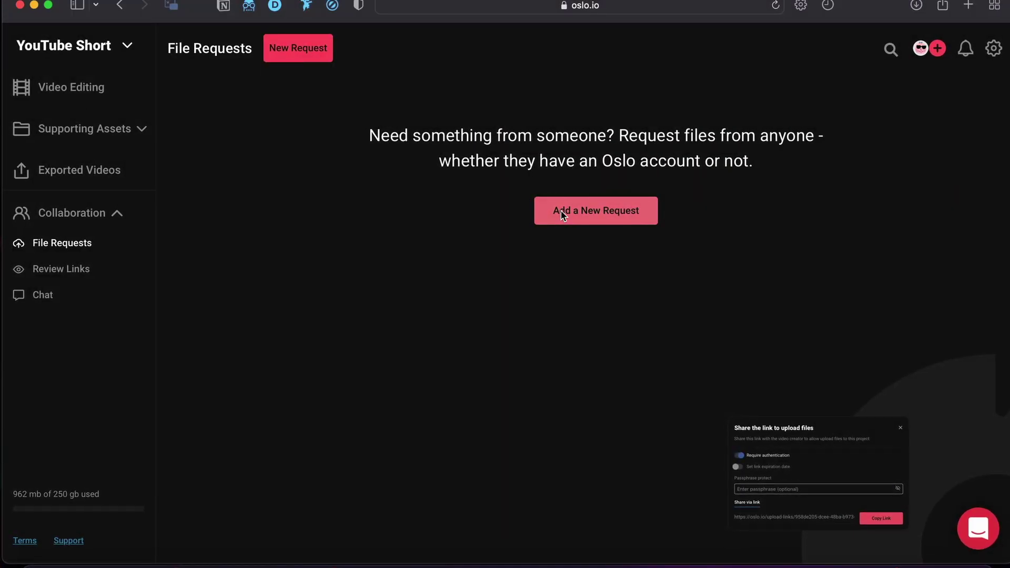
- Create a file request upload link, check Review Links and Chat, then reopen the YouTube short project
click(573, 210)
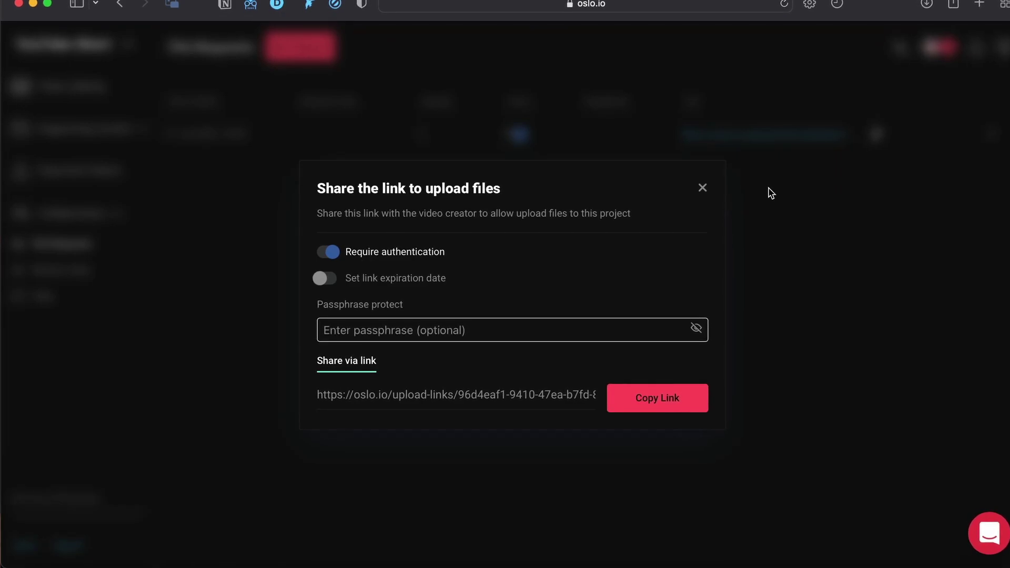
click(699, 188)
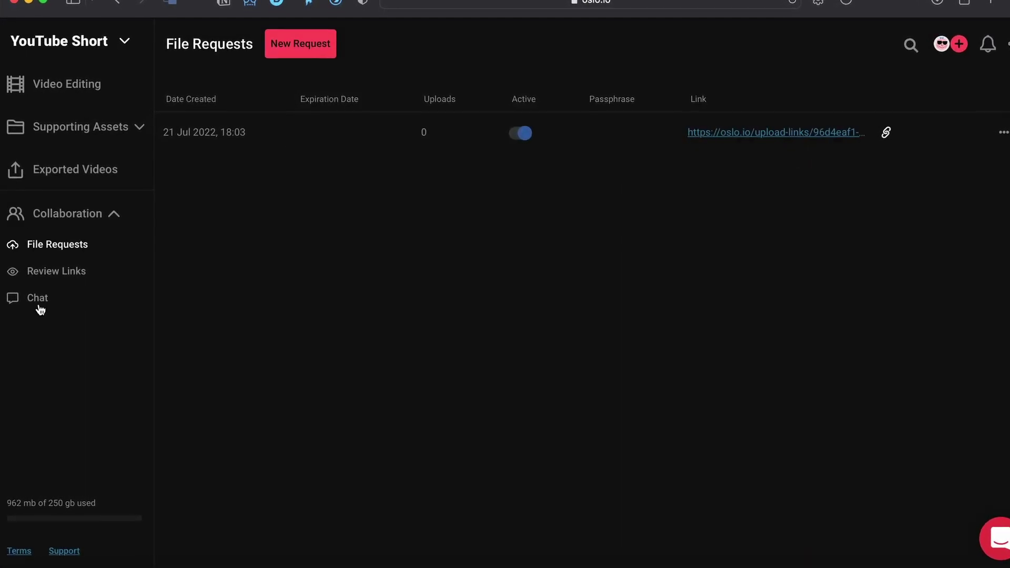
click(57, 271)
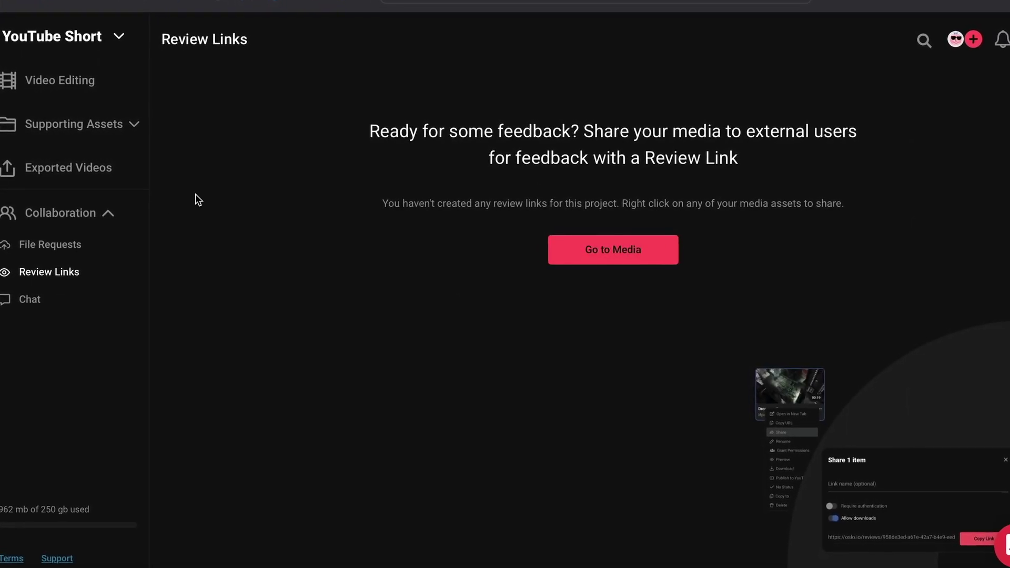
click(33, 299)
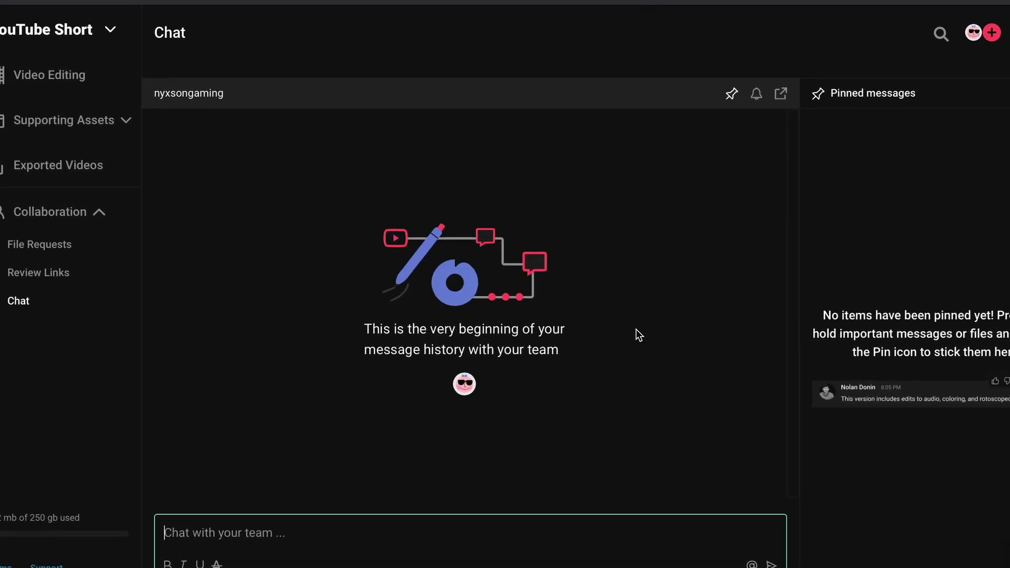
click(49, 71)
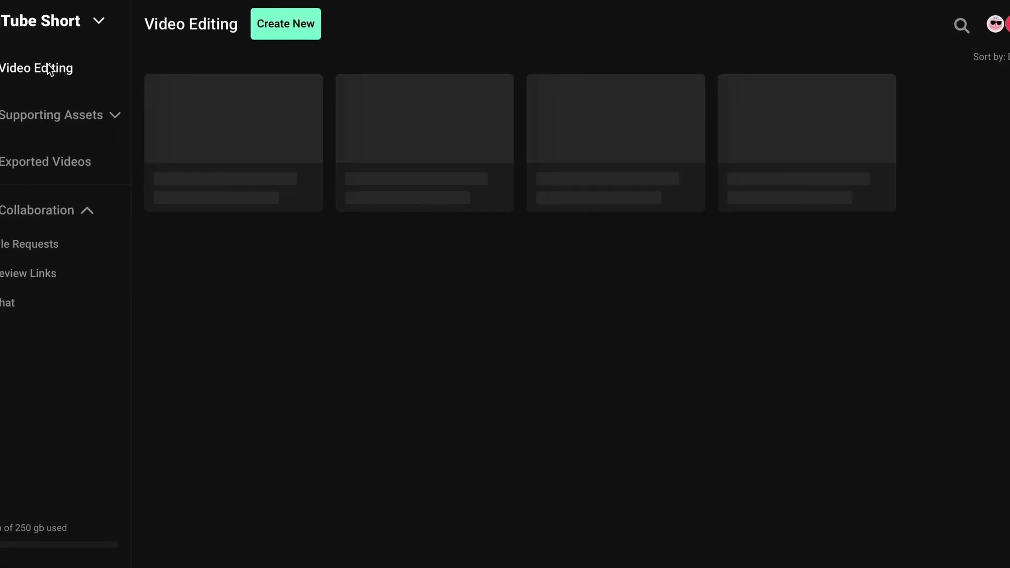
click(204, 130)
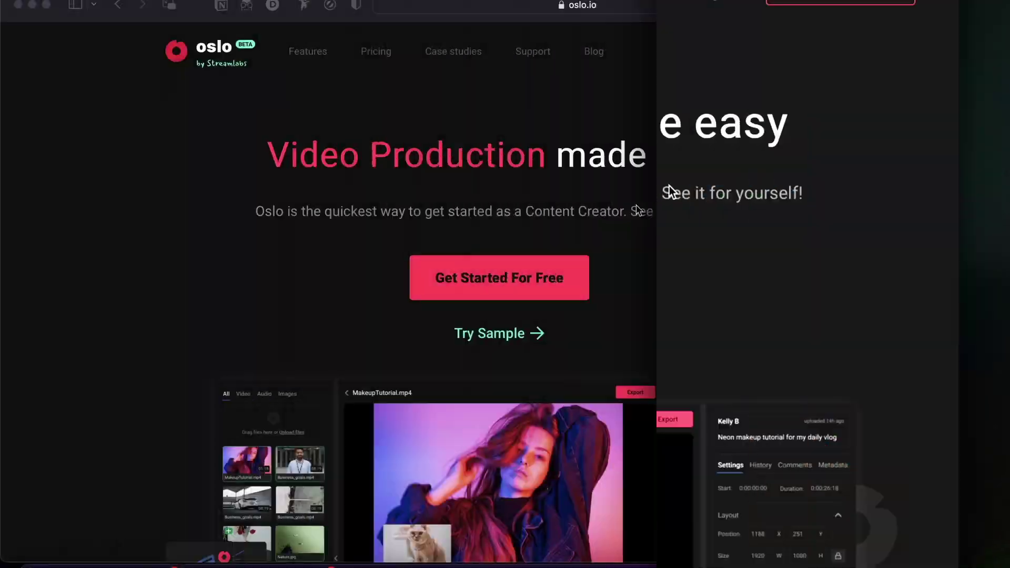
- Scroll down the oslo.io home page to the 'Ready? Let's do it!' banner
scroll(710, 214, down, 5)
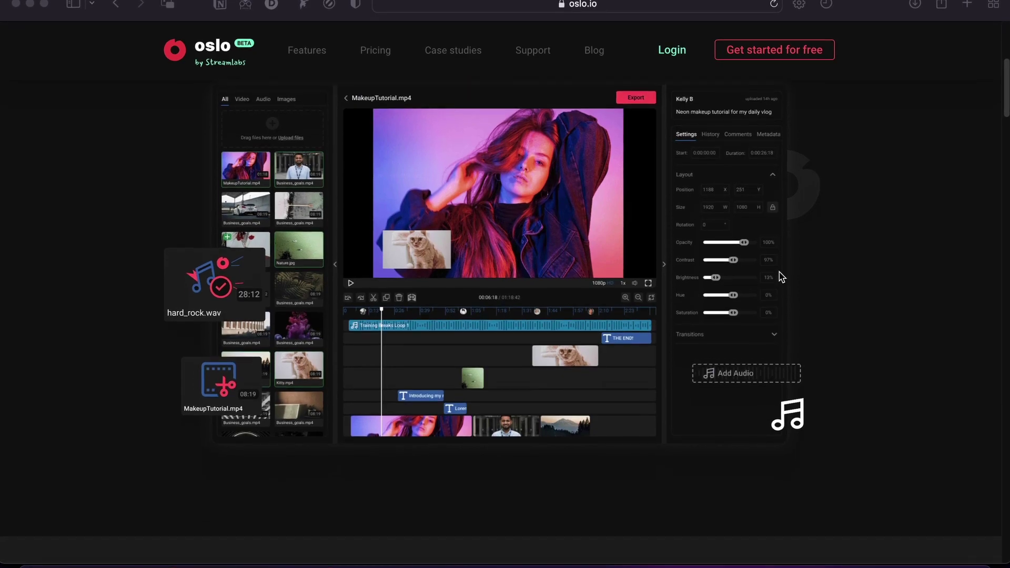
scroll(782, 277, down, 10)
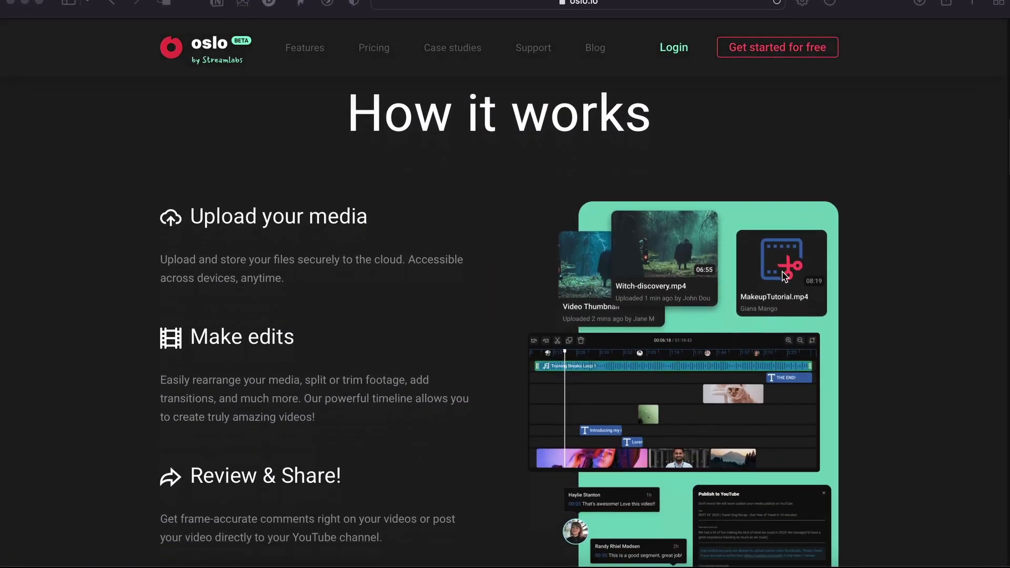
scroll(783, 275, down, 10)
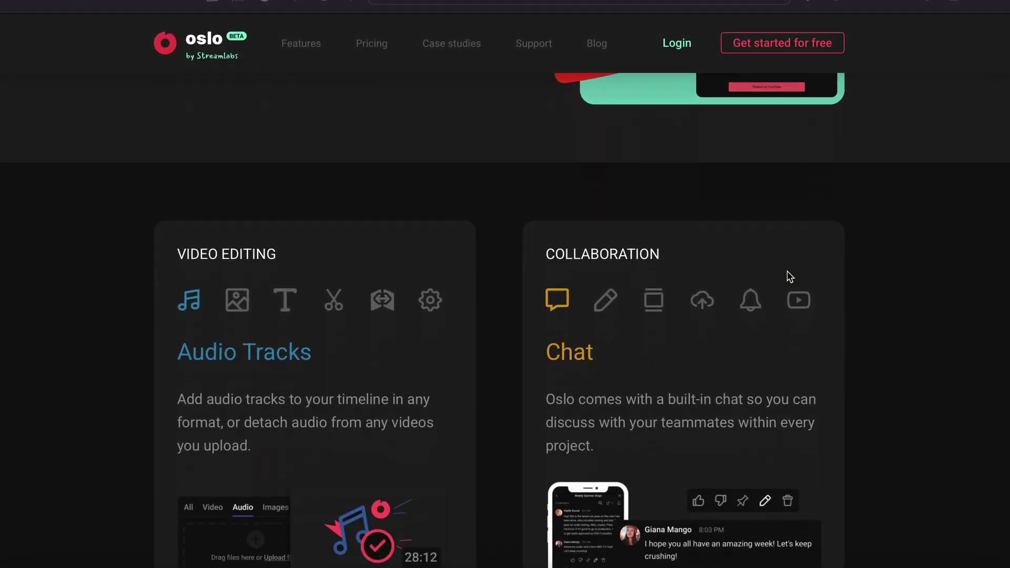
scroll(790, 276, down, 13)
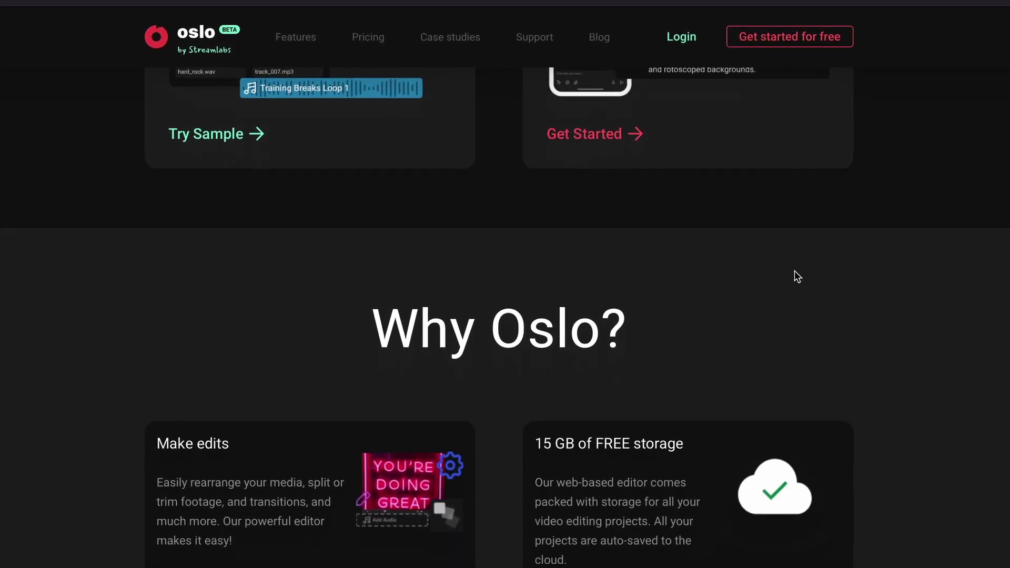
scroll(797, 276, down, 8)
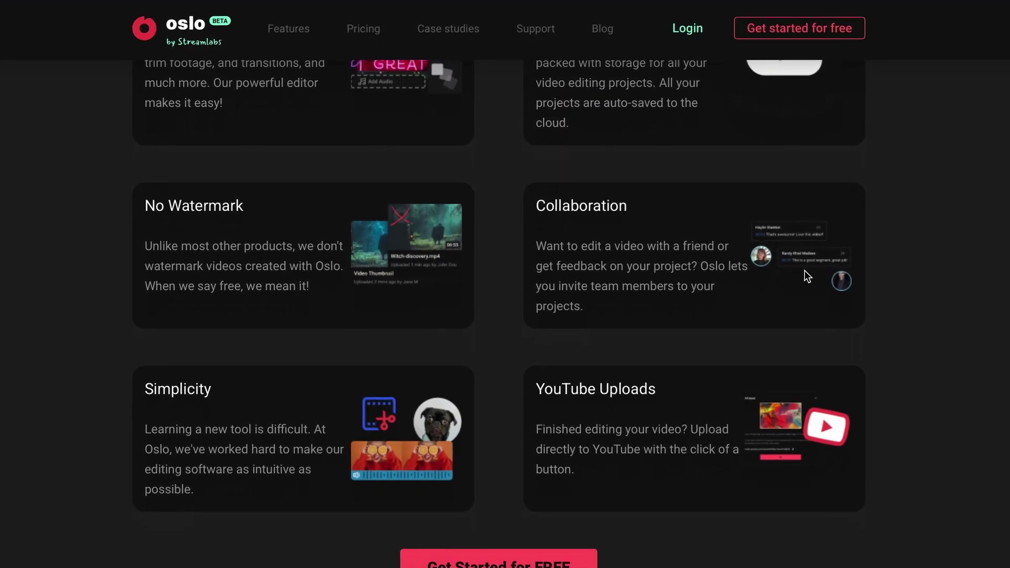
scroll(804, 270, down, 10)
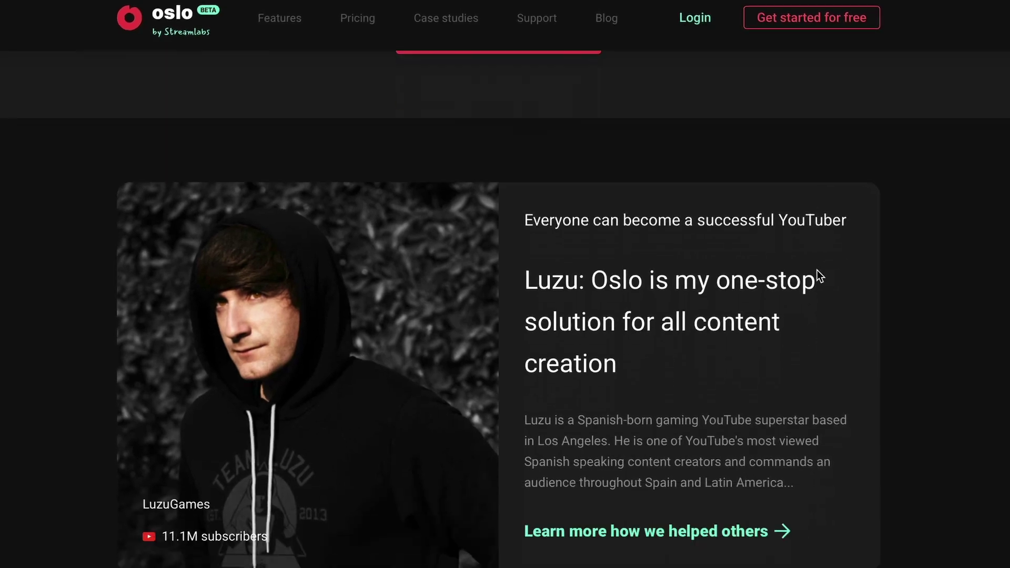
scroll(816, 270, down, 10)
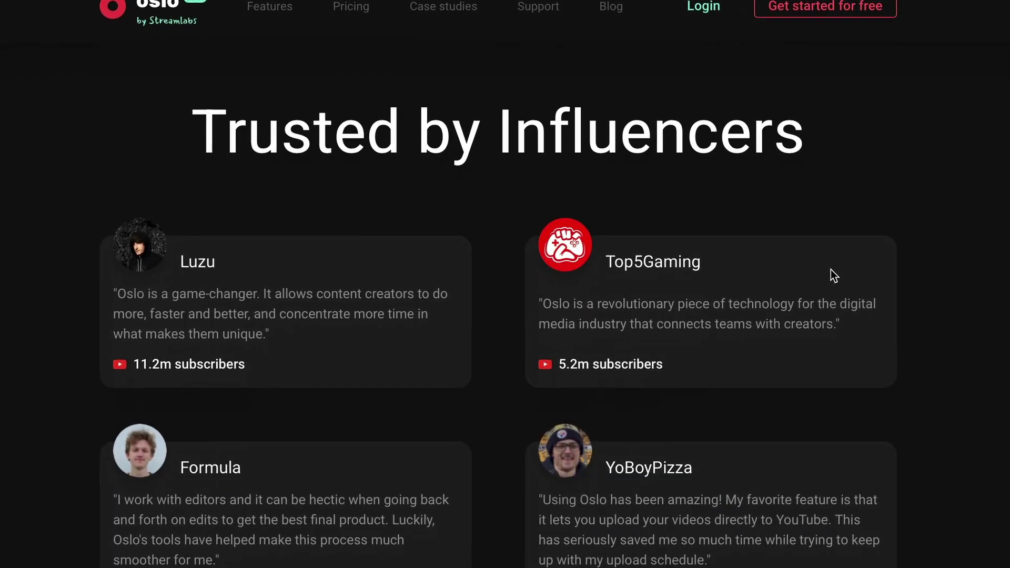
scroll(834, 269, down, 10)
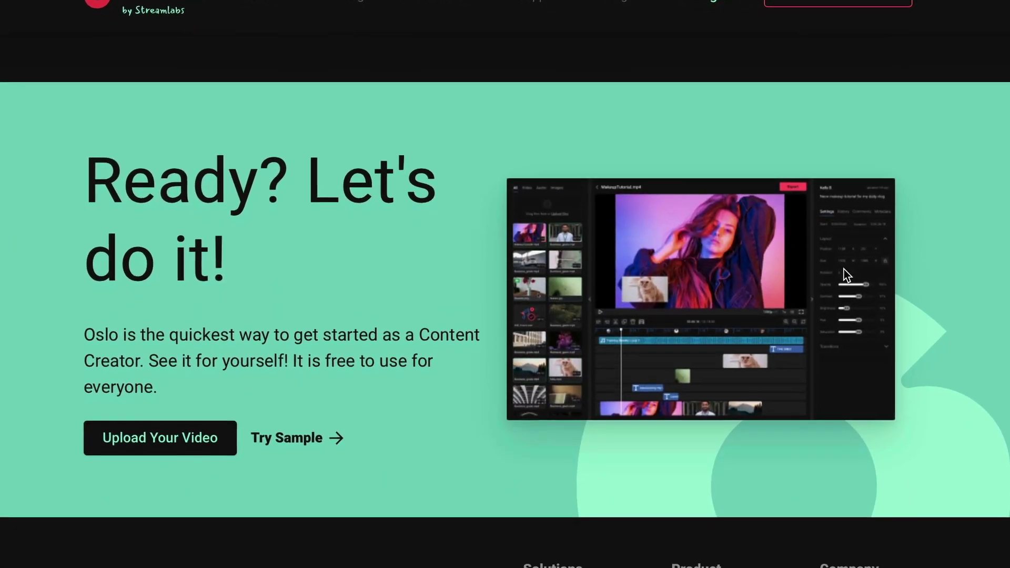